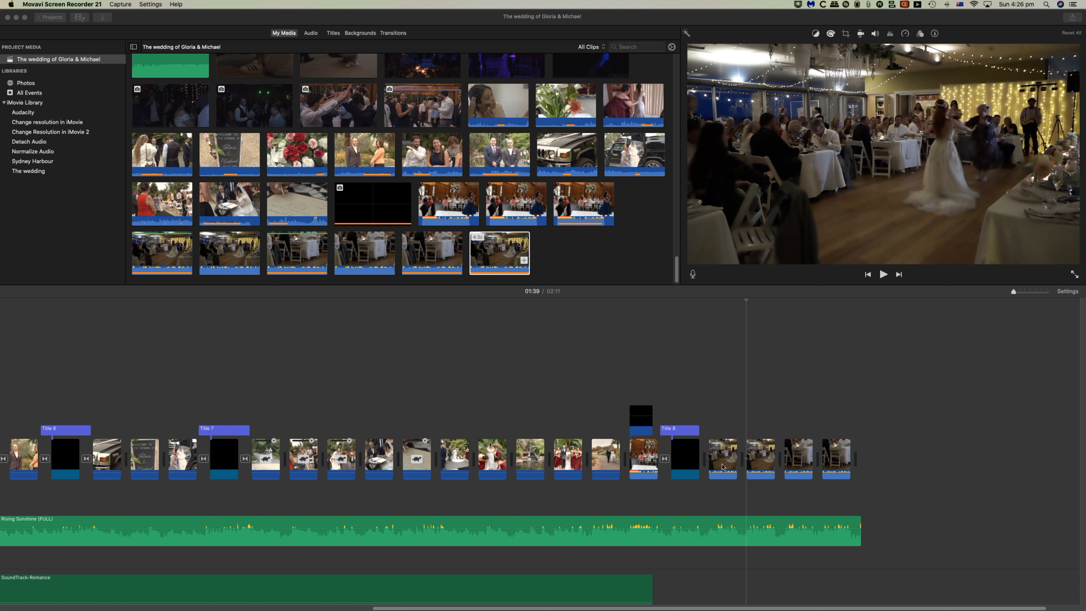
pyautogui.click(726, 449)
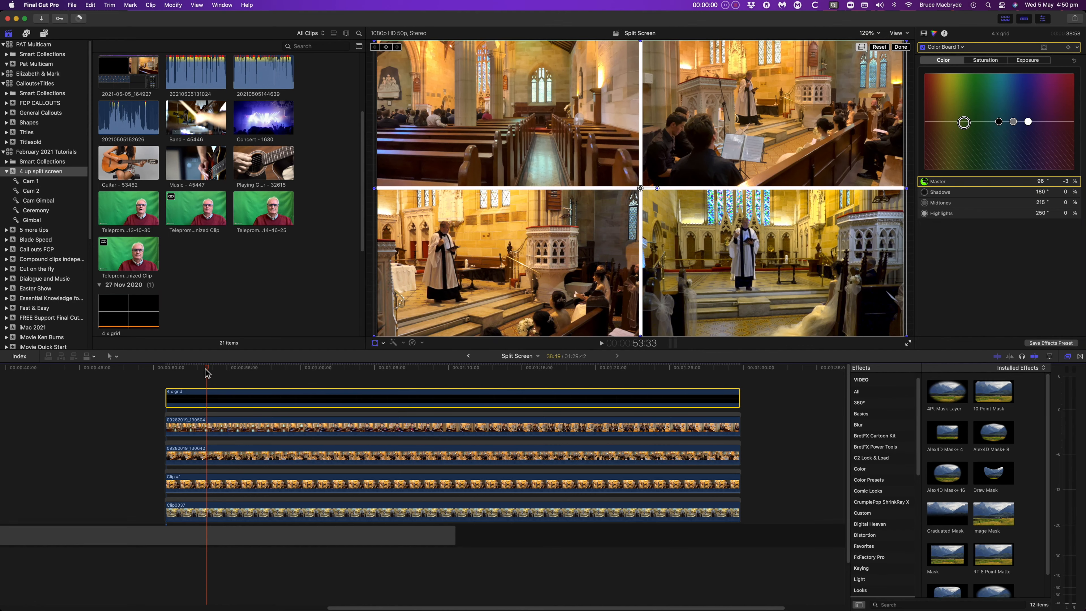
# Play a short stretch of the four-way split screen from the start of the stacked clips.
pyautogui.moveTo(206, 368); pyautogui.dragTo(173, 378)
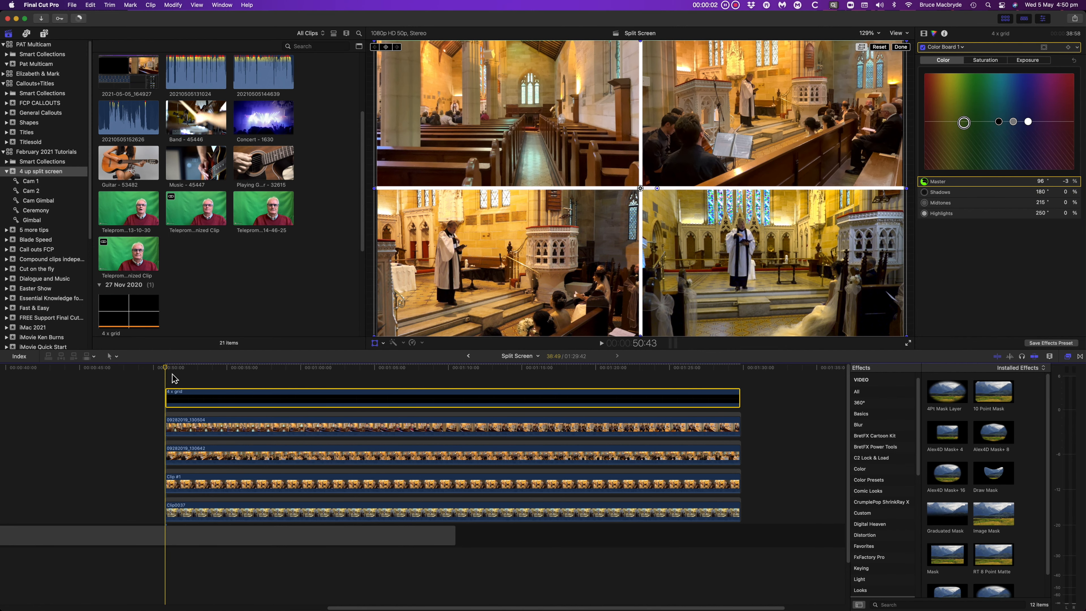
pyautogui.press('space')
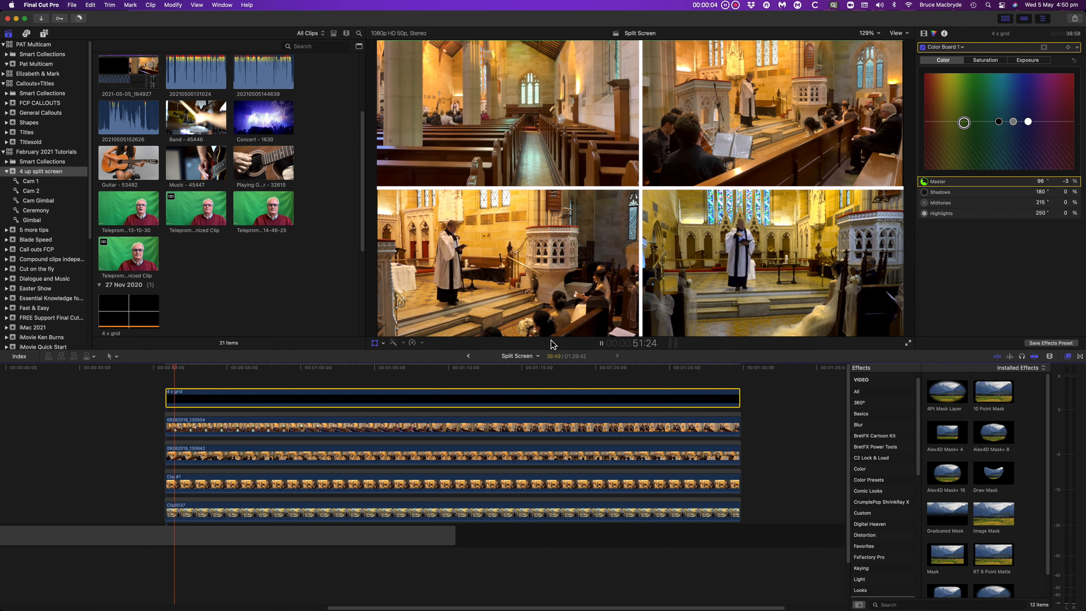
pyautogui.press('space')
pyautogui.moveTo(964, 123); pyautogui.dragTo(966, 125)
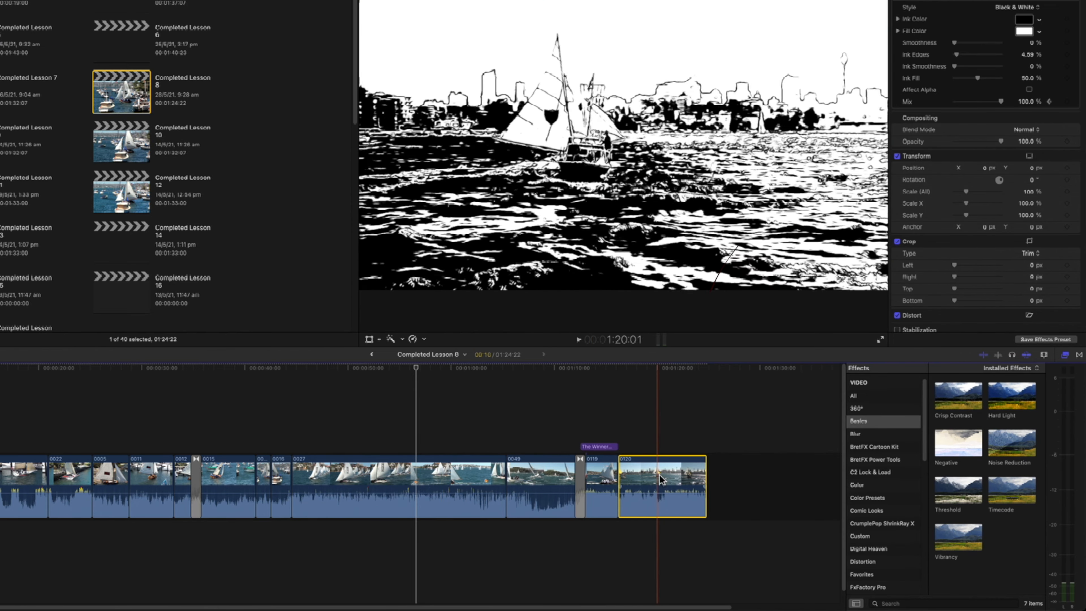
# Try to move the last clip, 0120, past the end of the storyline with the Select tool to leave a gap.
pyautogui.moveTo(659, 474); pyautogui.dragTo(765, 476)
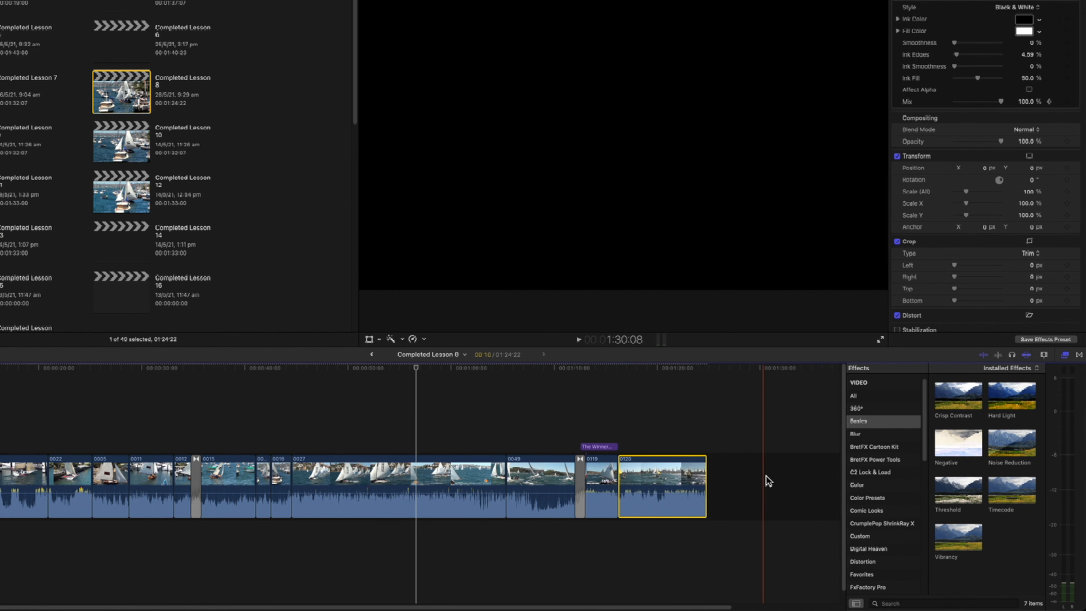
pyautogui.moveTo(667, 472); pyautogui.dragTo(741, 472)
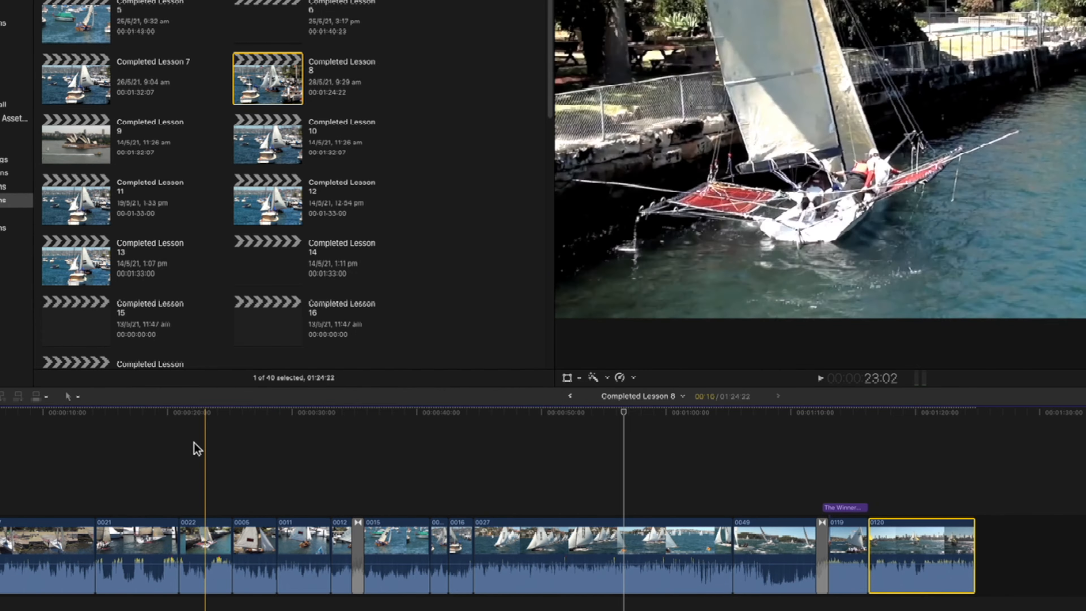
# Using the Position tool, move the last clip, 0120, about 9 seconds later to leave a gap after clip 0119.
pyautogui.click(80, 399)
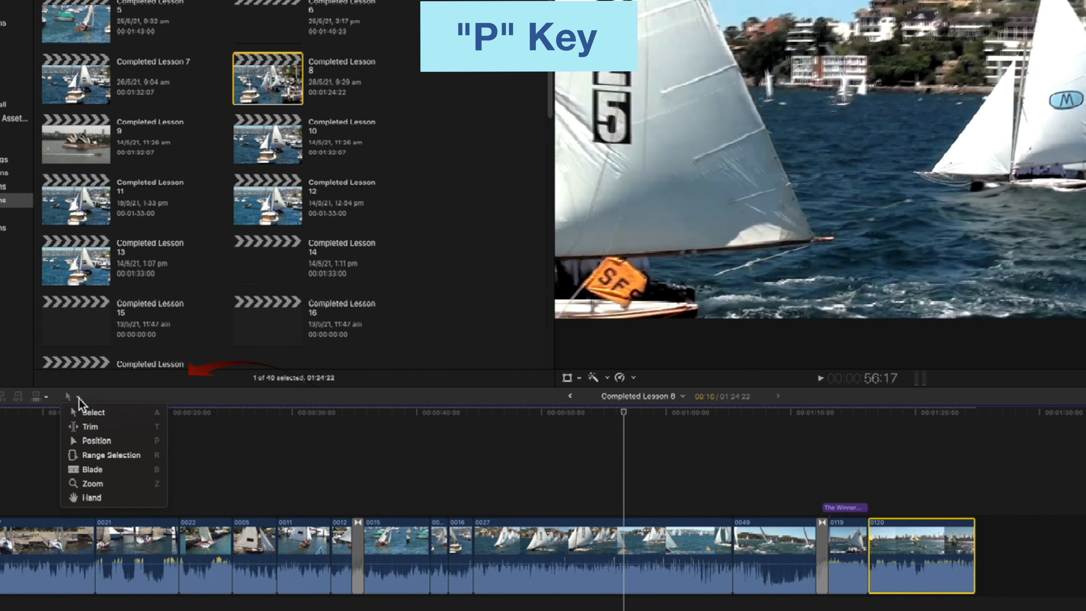
pyautogui.click(104, 445)
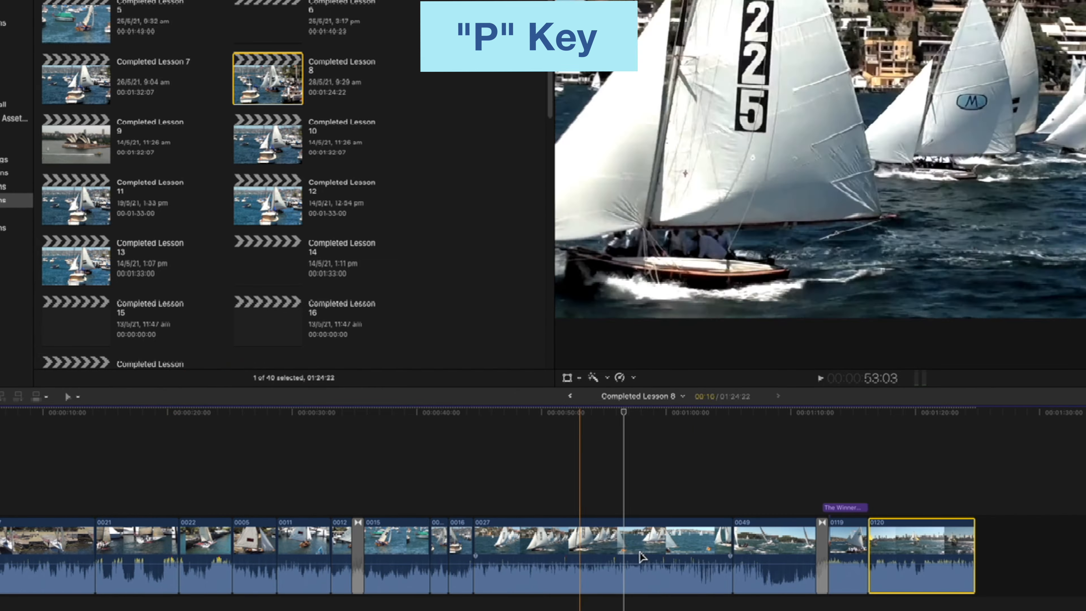
pyautogui.moveTo(918, 545); pyautogui.dragTo(1030, 553)
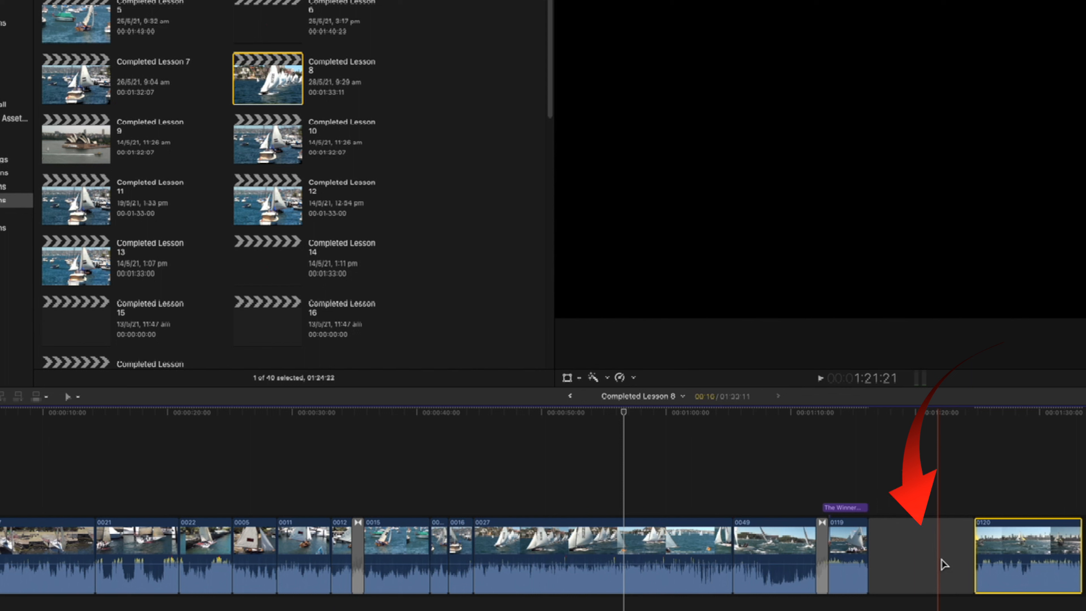
# Delete the gap between clips 0119 and 0120 and return to the Select tool.
pyautogui.click(942, 563)
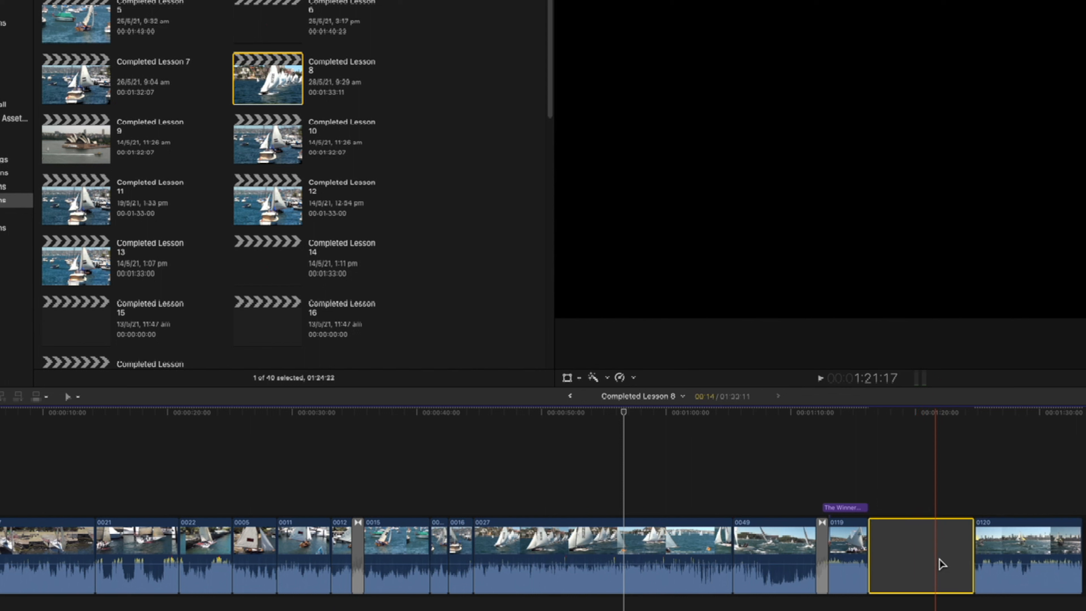
pyautogui.press('Delete')
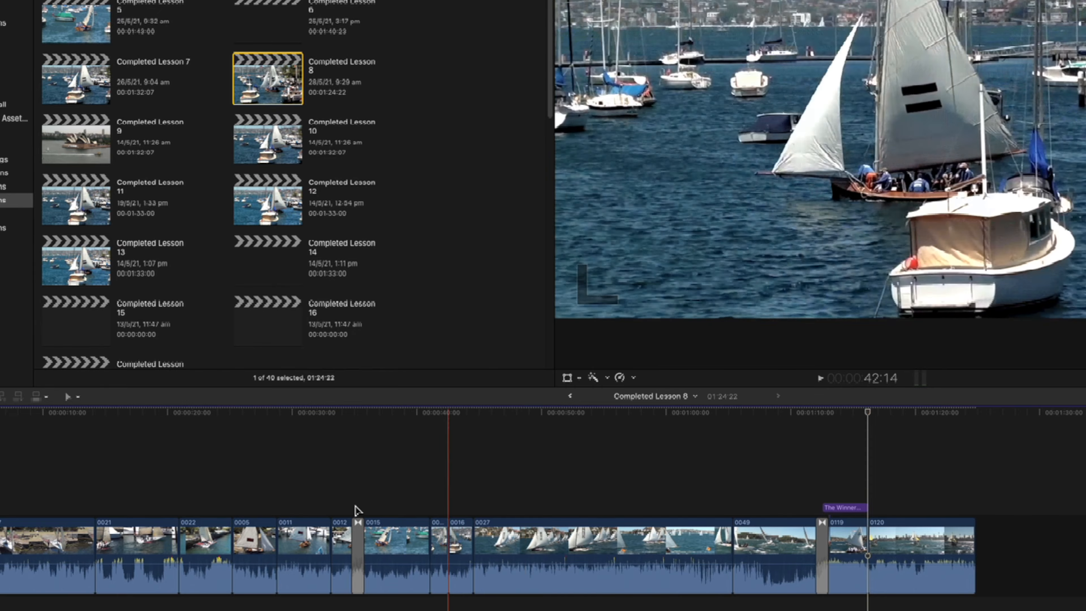
pyautogui.click(78, 397)
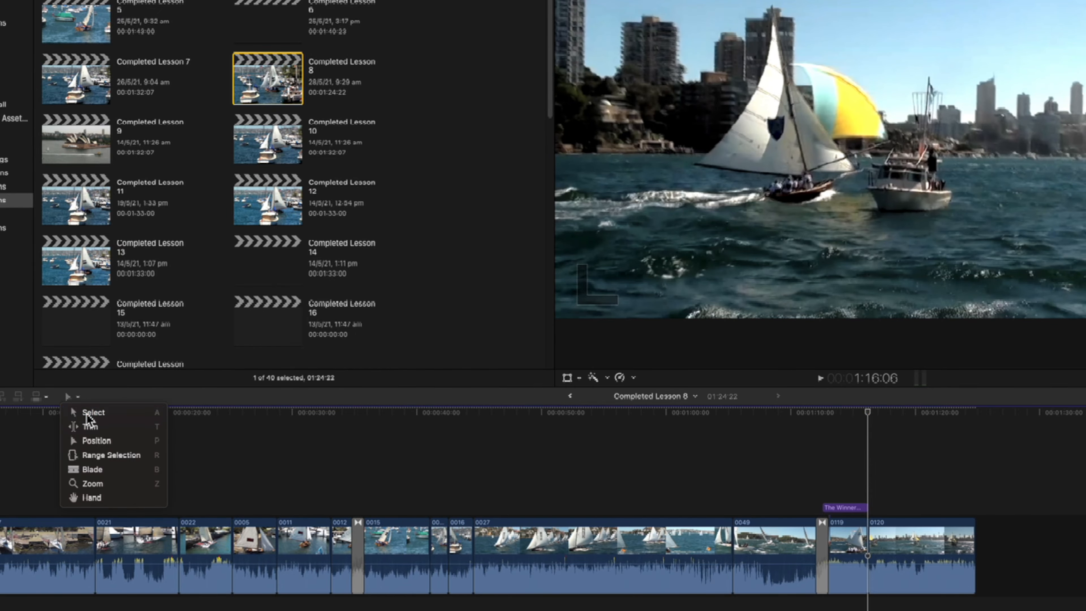
pyautogui.click(88, 413)
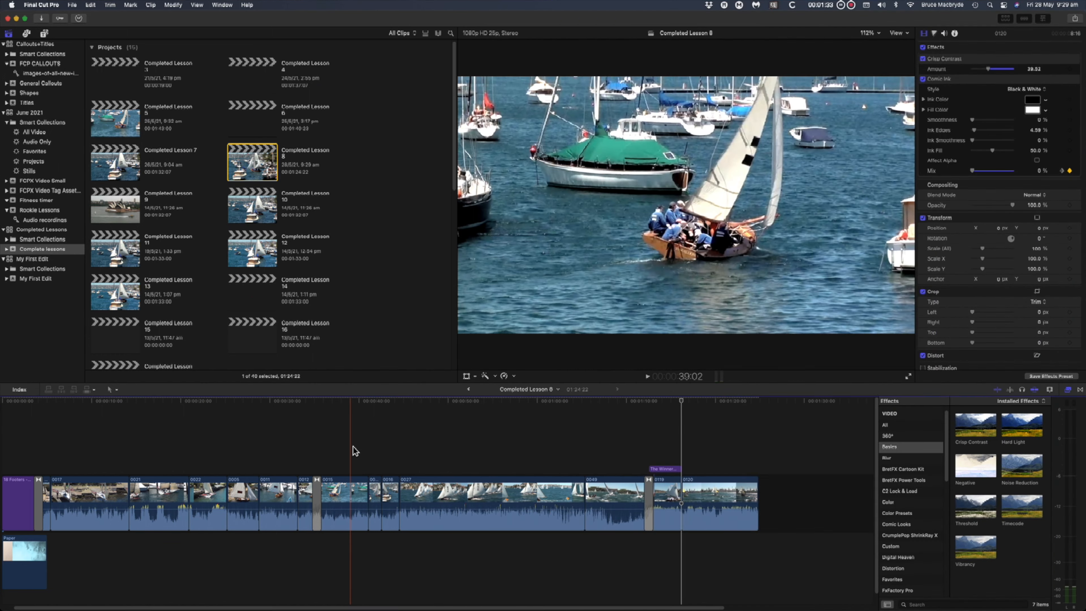
# Browse the Complete lessons event for the 9 May 2014 photos, checking Opera House from the air and Harbour Bridge.
pyautogui.scroll(-10, 286, 267)
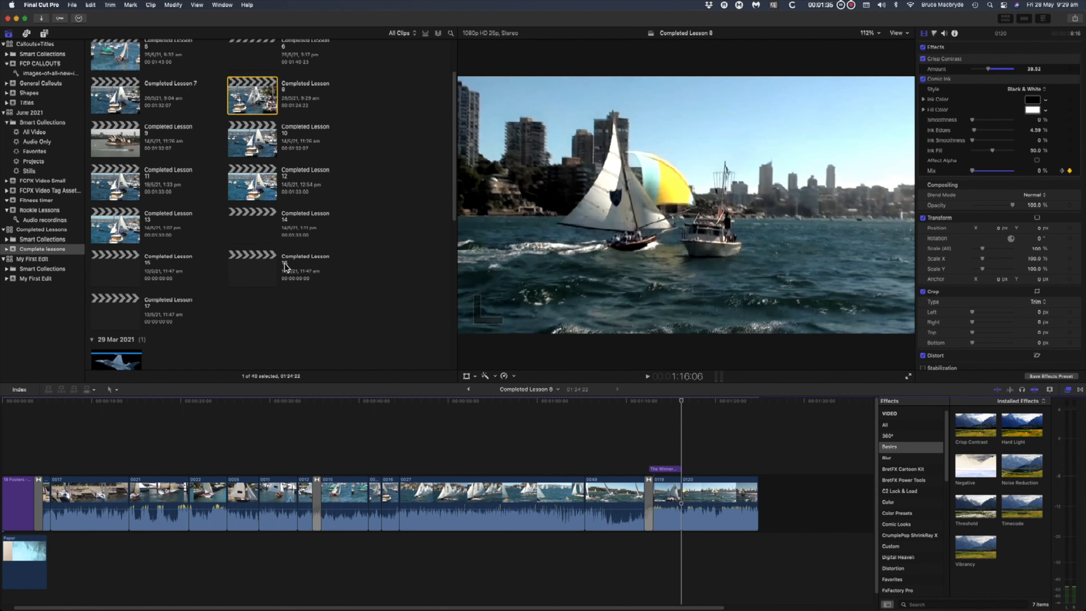
pyautogui.scroll(-3, 286, 267)
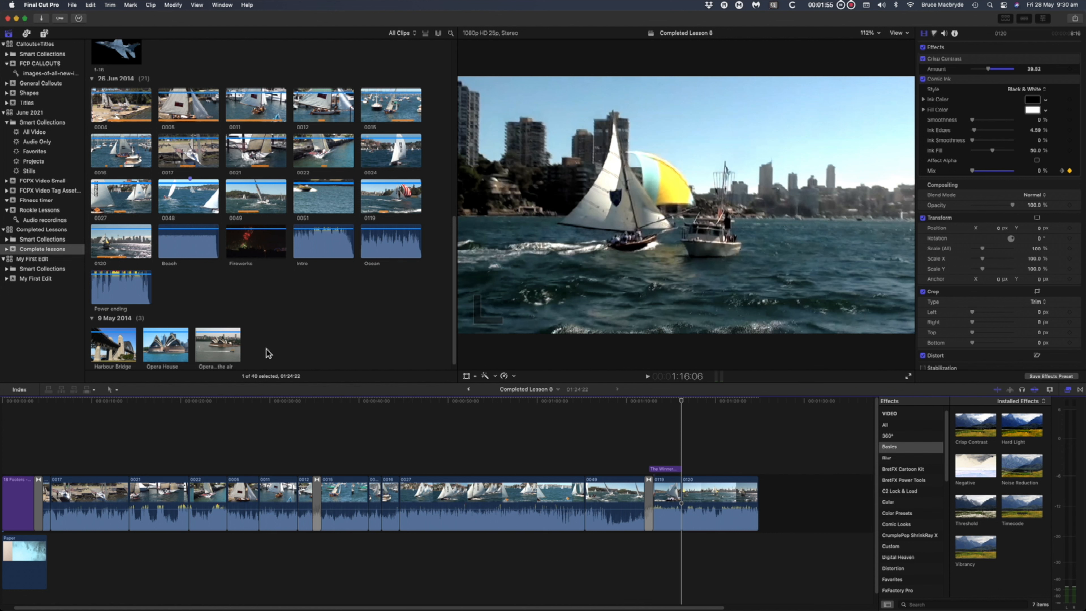
pyautogui.click(233, 348)
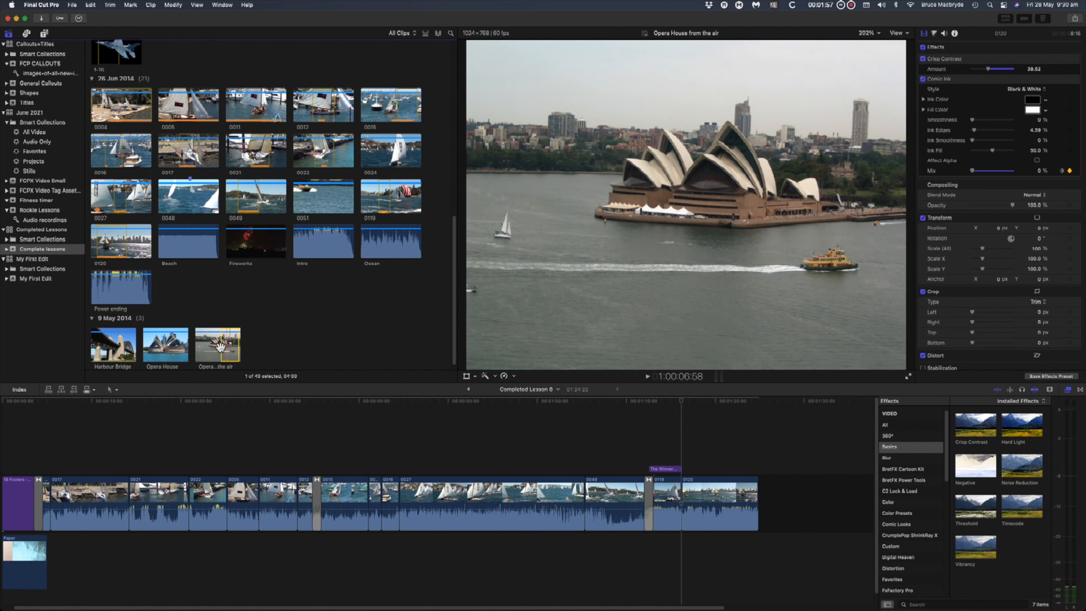
pyautogui.click(111, 342)
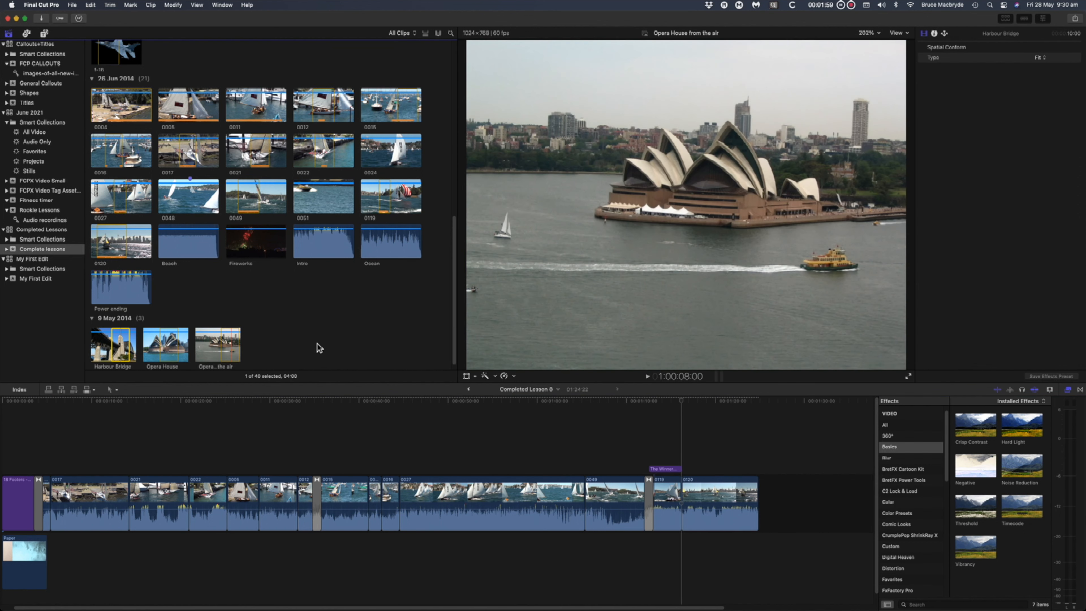
pyautogui.scroll(-1, 321, 347)
pyautogui.scroll(1, 321, 347)
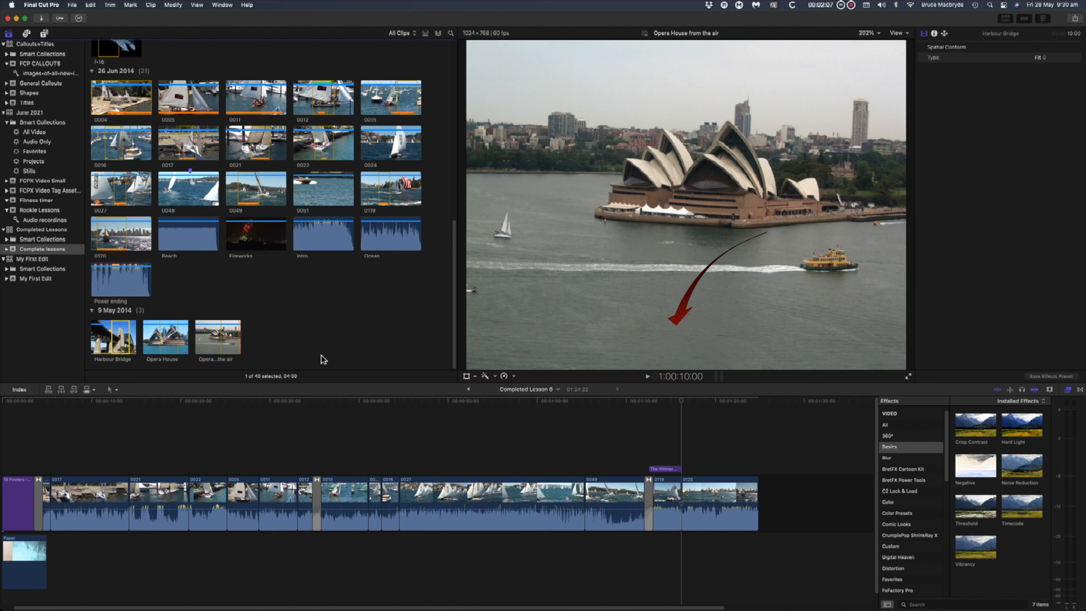
# Place the playhead at the start of clip 0120 and show the Stills smart collection of the Completed Lessons library.
pyautogui.click(681, 403)
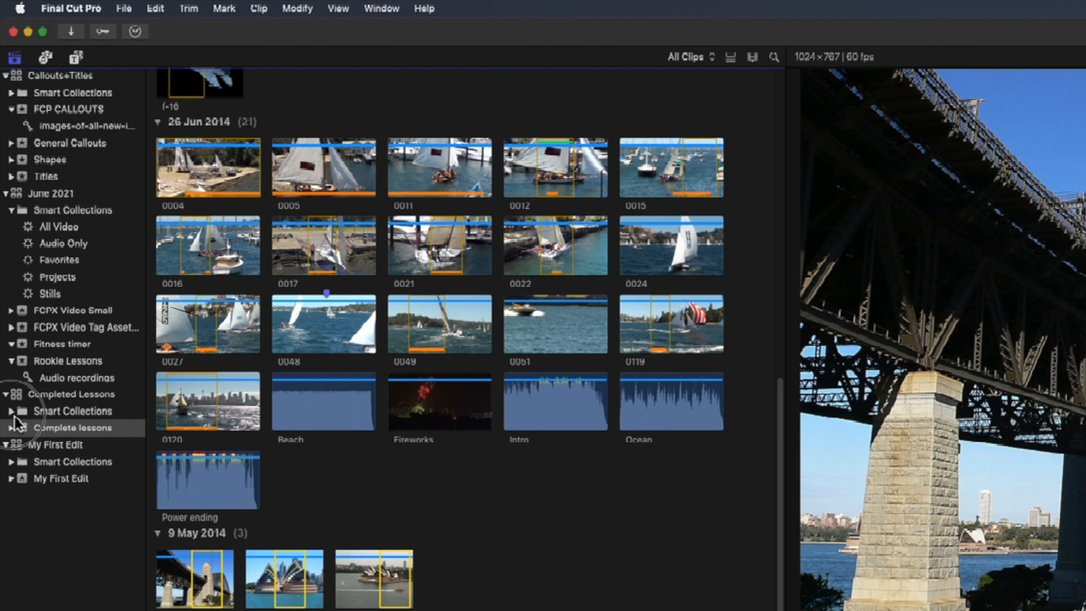
pyautogui.click(6, 239)
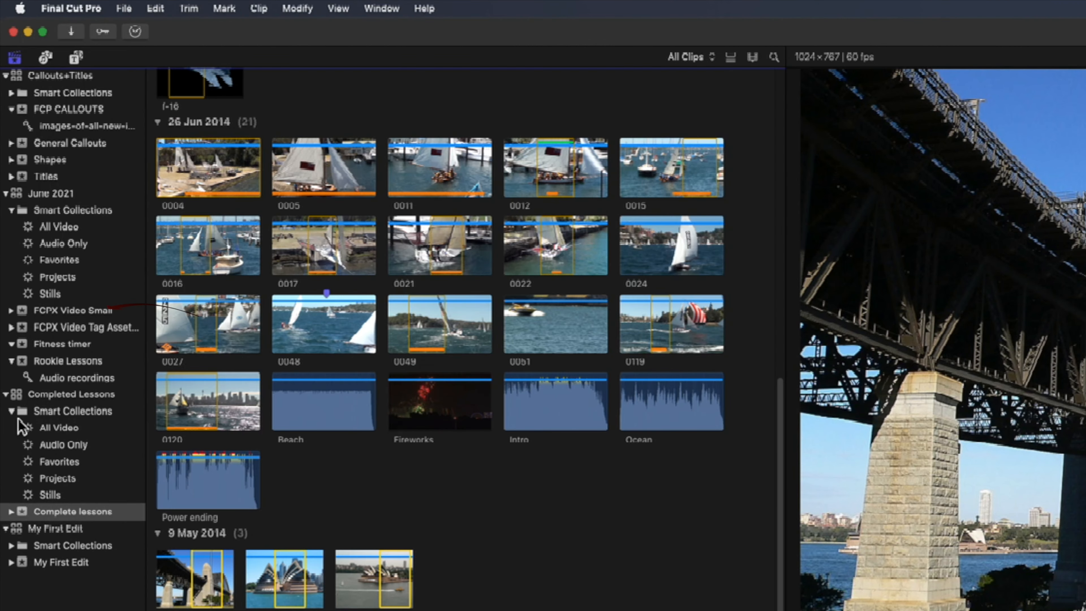
pyautogui.click(64, 493)
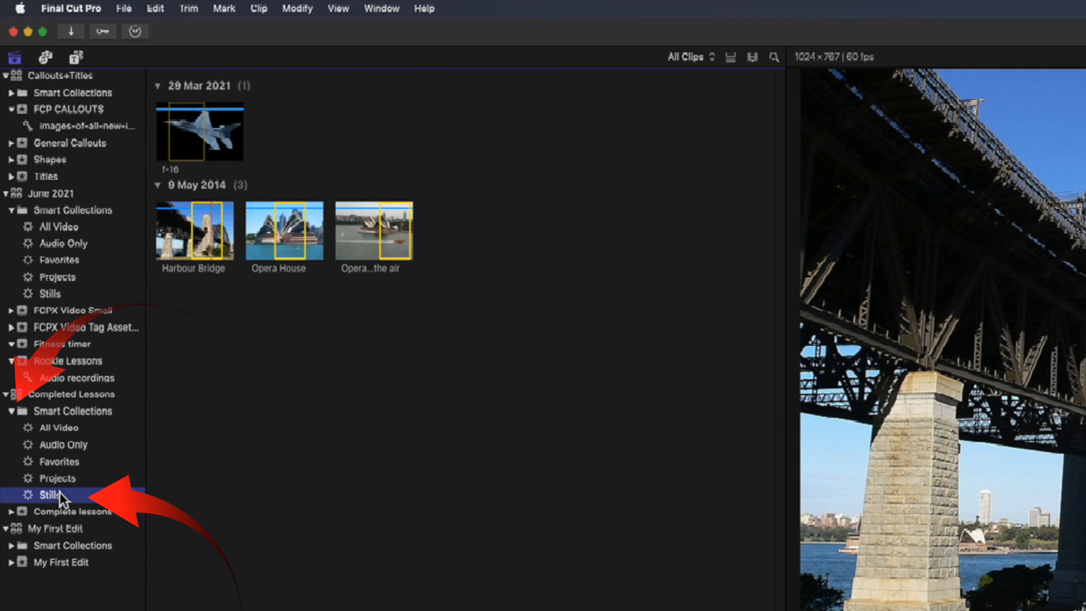
# Connect the Harbour Bridge still above the start of clip 0120.
pyautogui.click(363, 357)
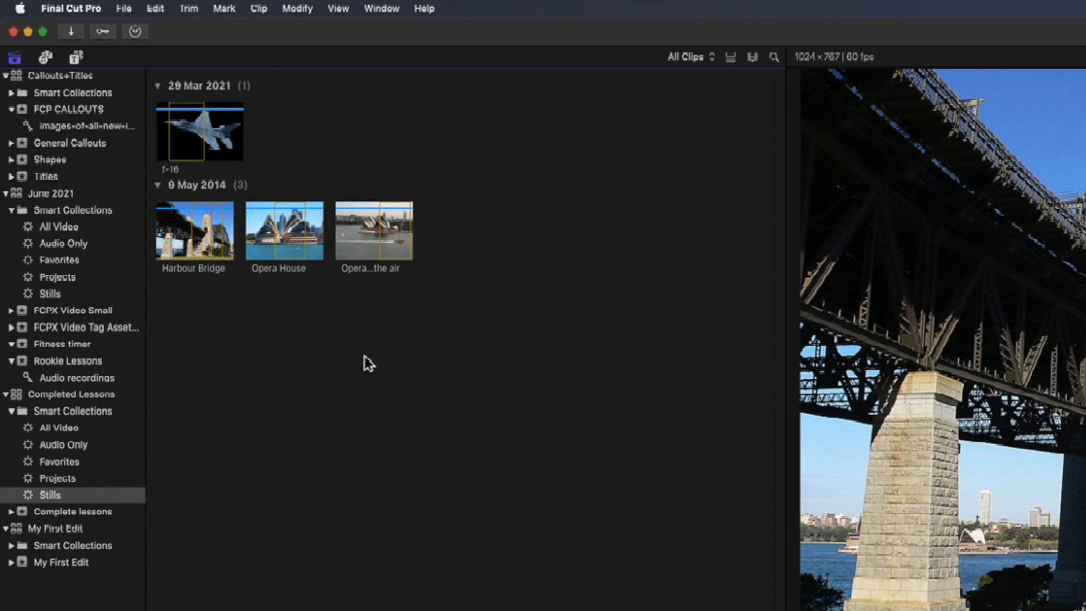
pyautogui.click(209, 231)
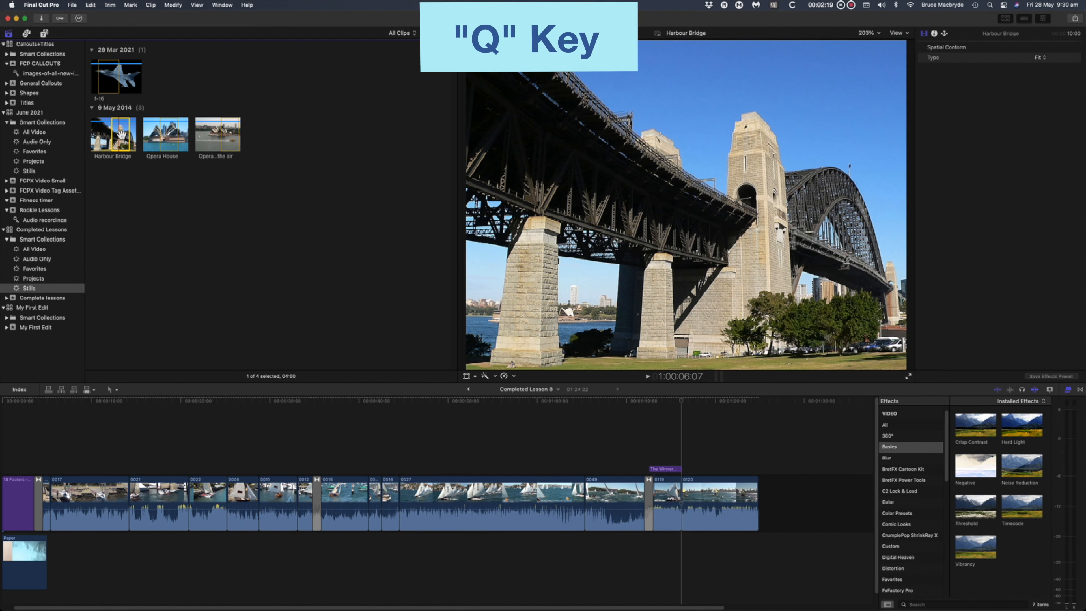
pyautogui.press('q')
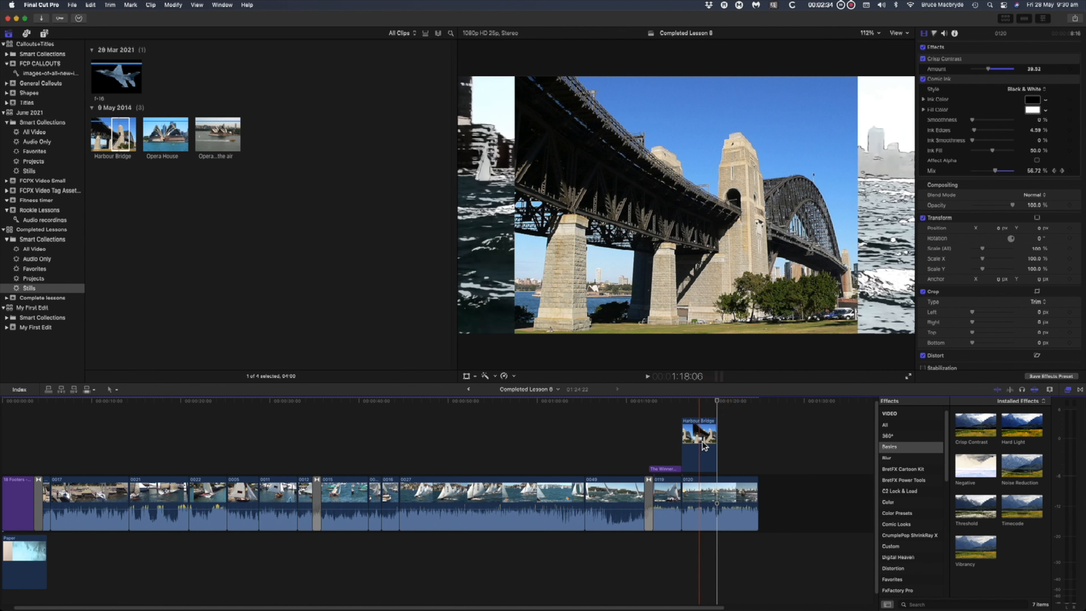
# Set the Spatial Conform type of the connected Harbour Bridge still to Fill.
pyautogui.click(703, 445)
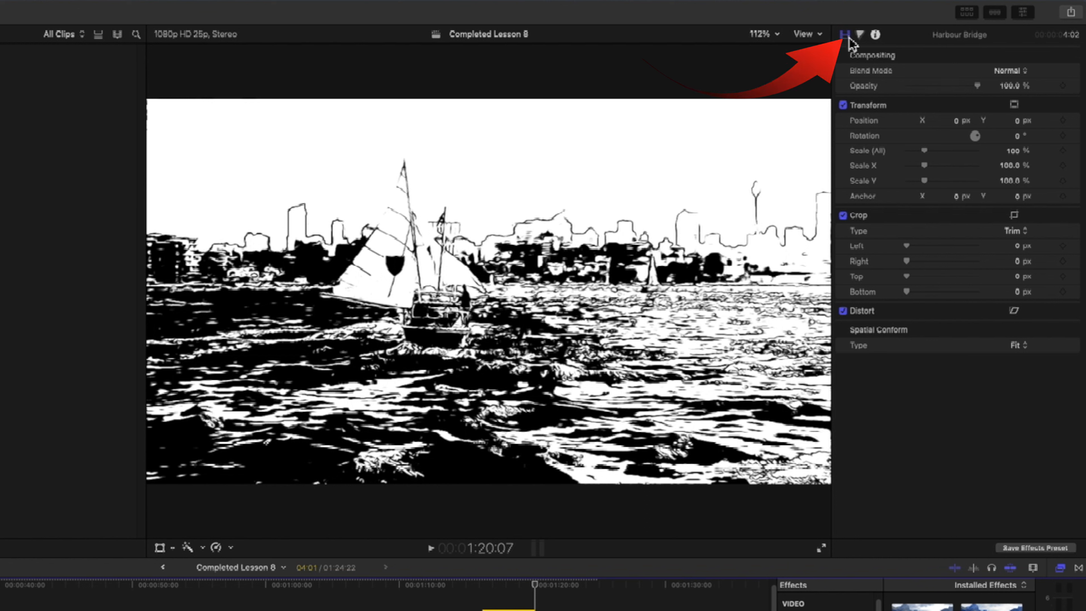
pyautogui.click(1025, 348)
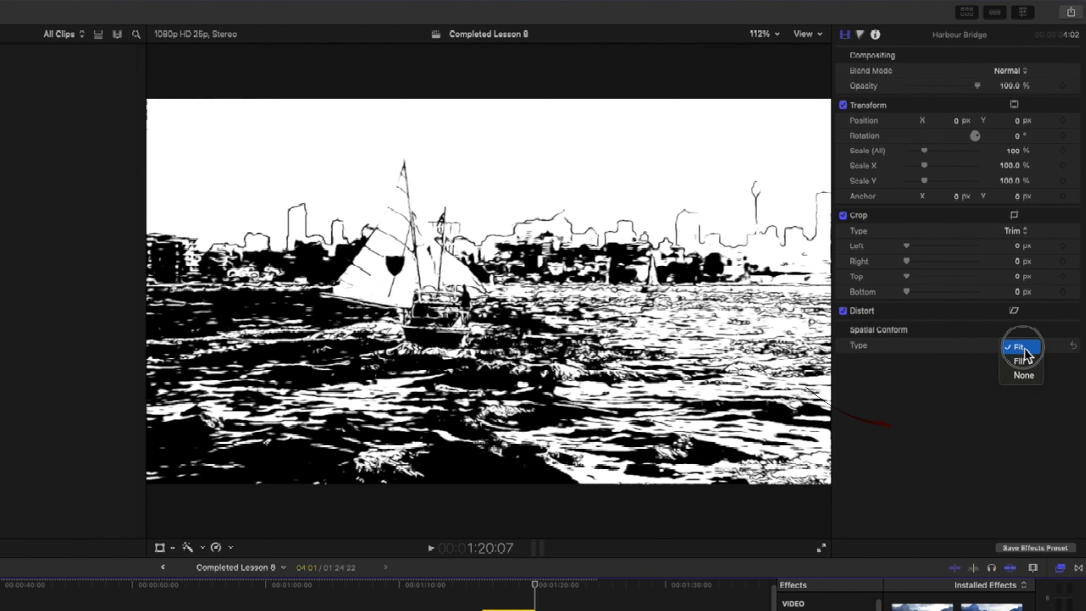
pyautogui.click(1025, 365)
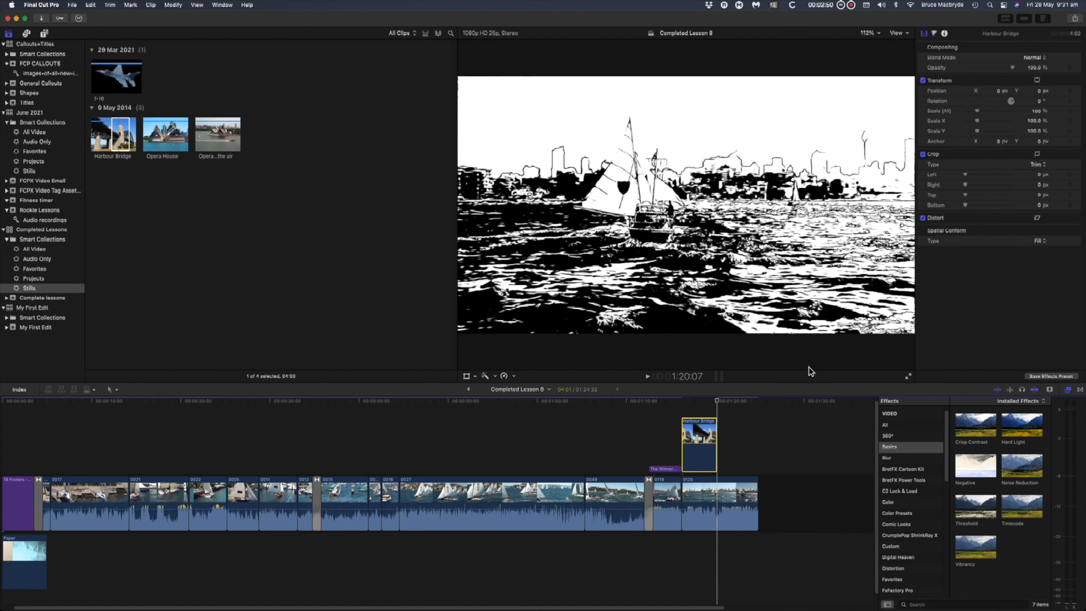
# With the playhead over the Harbour Bridge still, disable it to preview the footage beneath, and enable it again.
pyautogui.click(699, 405)
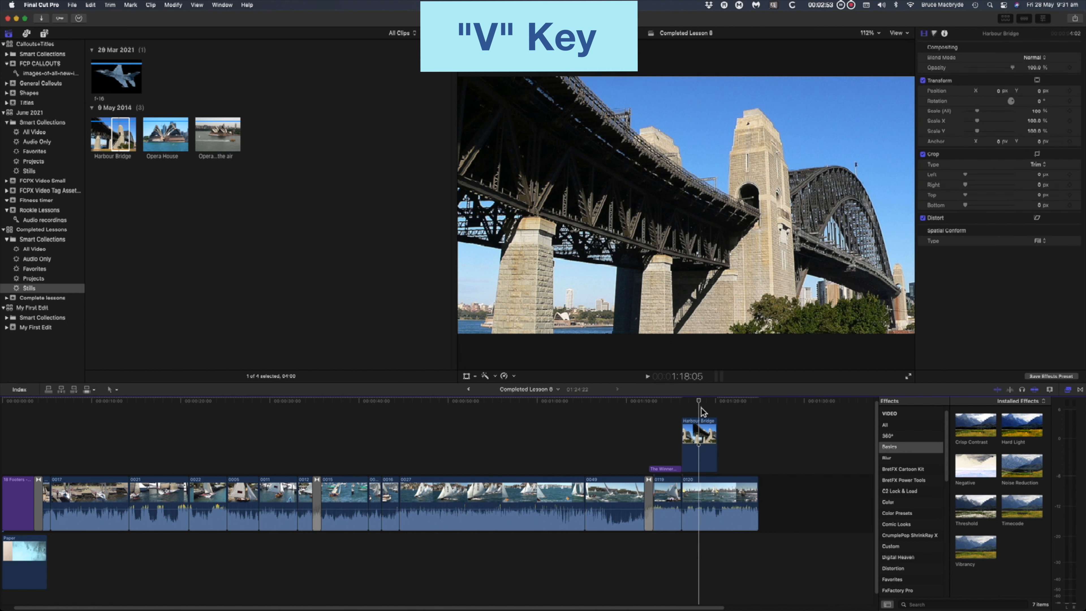
pyautogui.click(703, 444)
pyautogui.press('v')
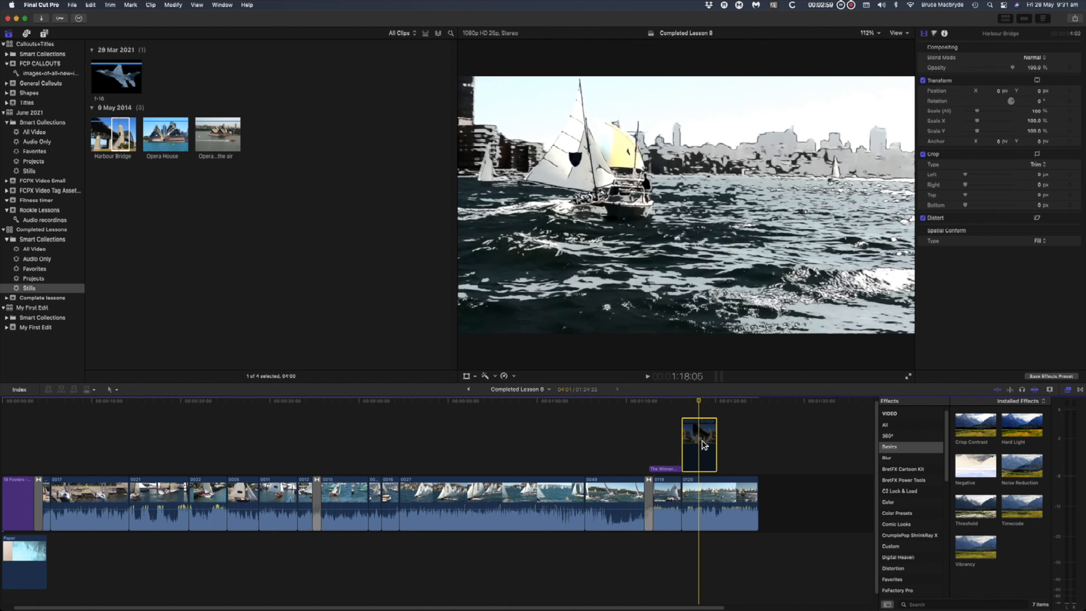
pyautogui.press('v')
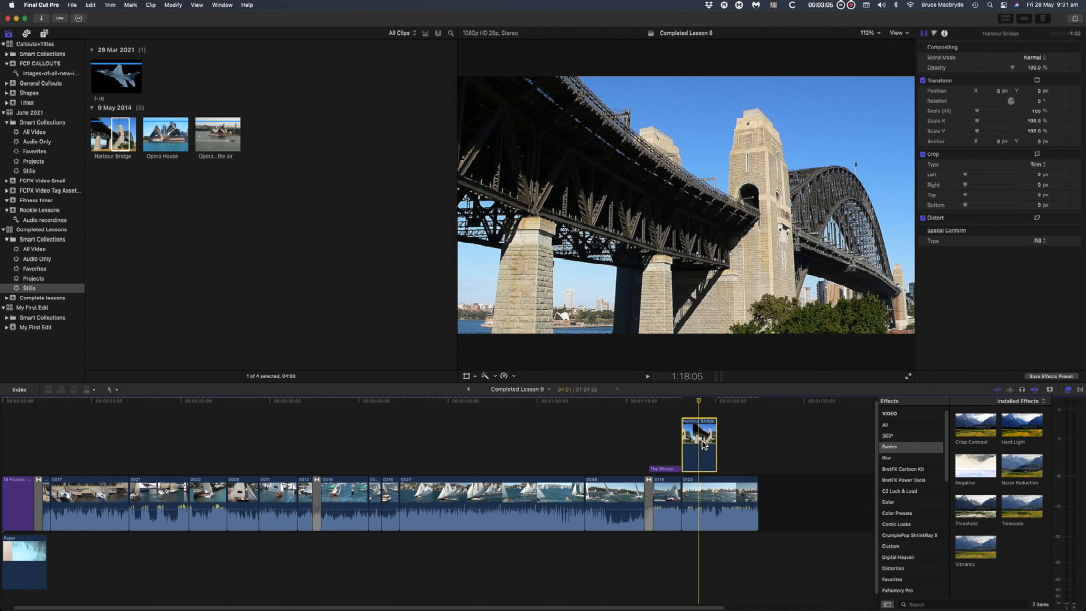
# Move the connected Harbour Bridge still slightly later above clip 0120, by about 0.8 seconds.
pyautogui.scroll(1, 704, 445)
pyautogui.hscroll(1, 704, 445)
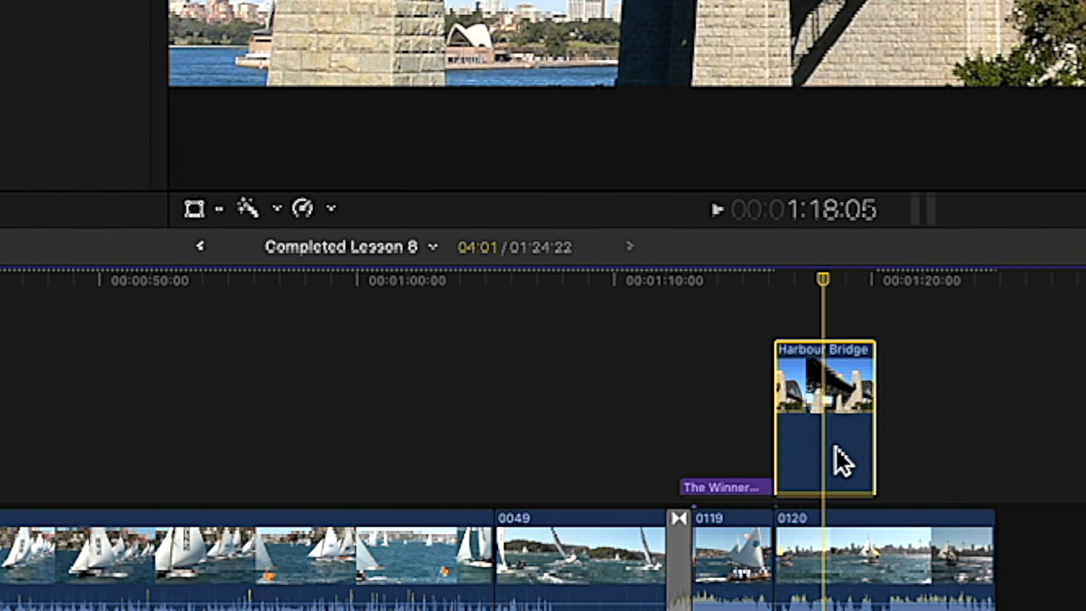
pyautogui.click(689, 457)
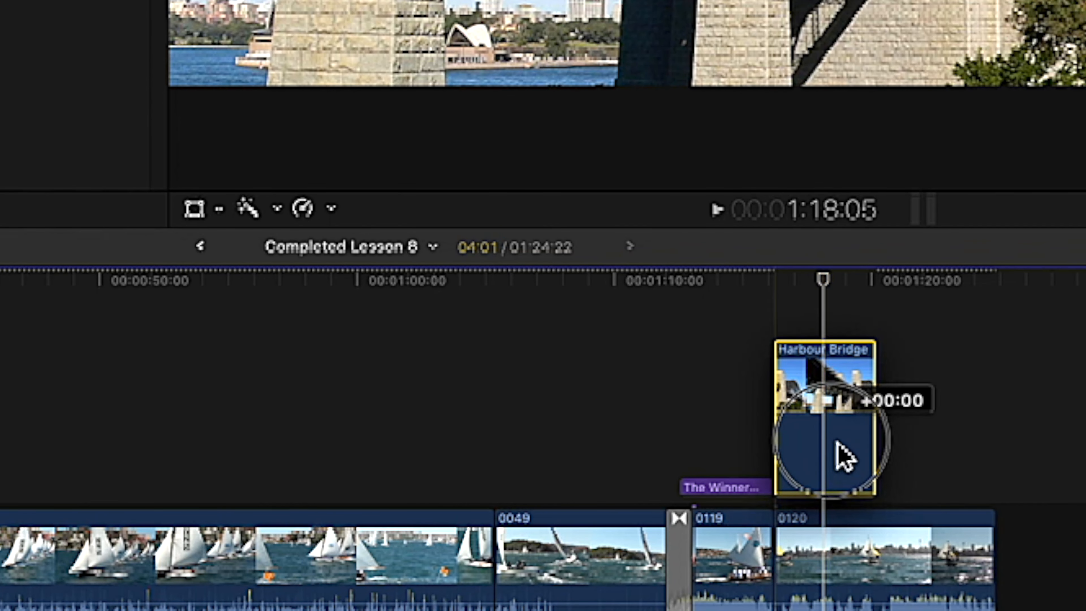
pyautogui.moveTo(837, 444); pyautogui.dragTo(857, 443)
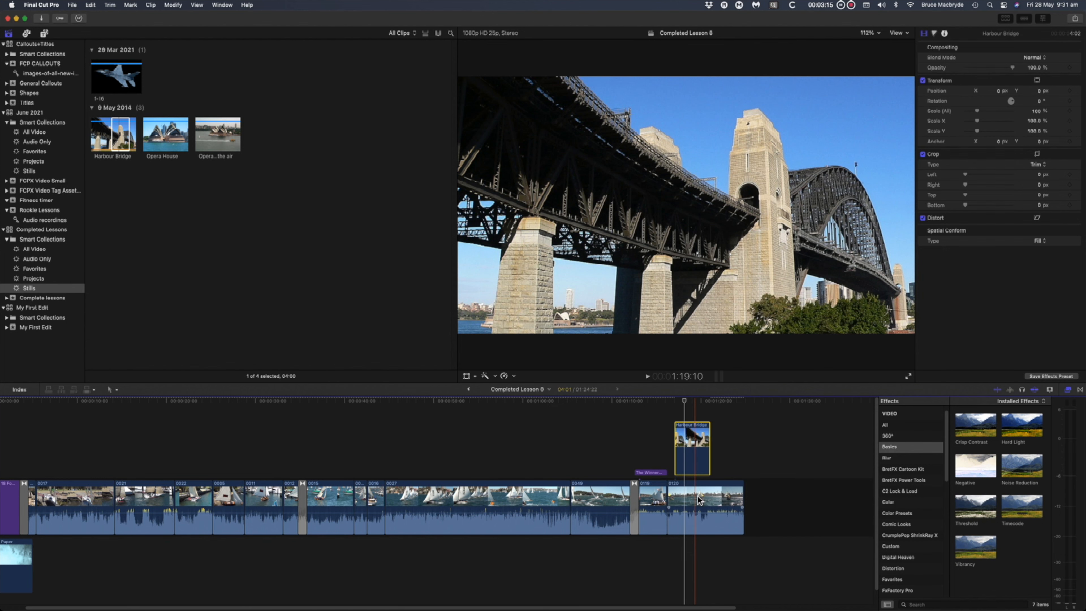
# Delete clip 0120 from the primary storyline together with its connected Harbour Bridge still.
pyautogui.click(865, 569)
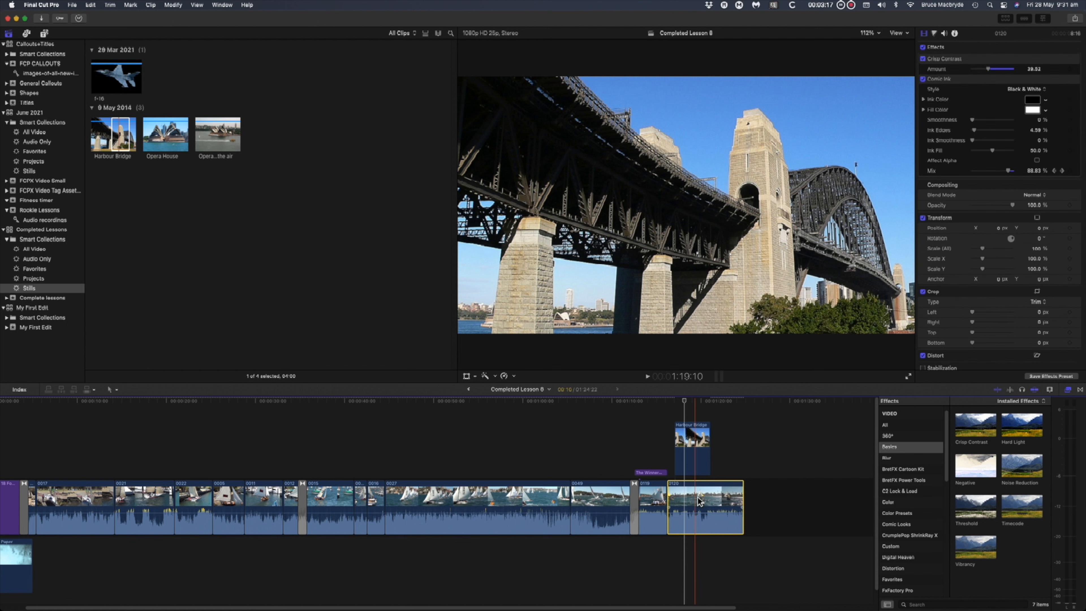
pyautogui.press('Delete')
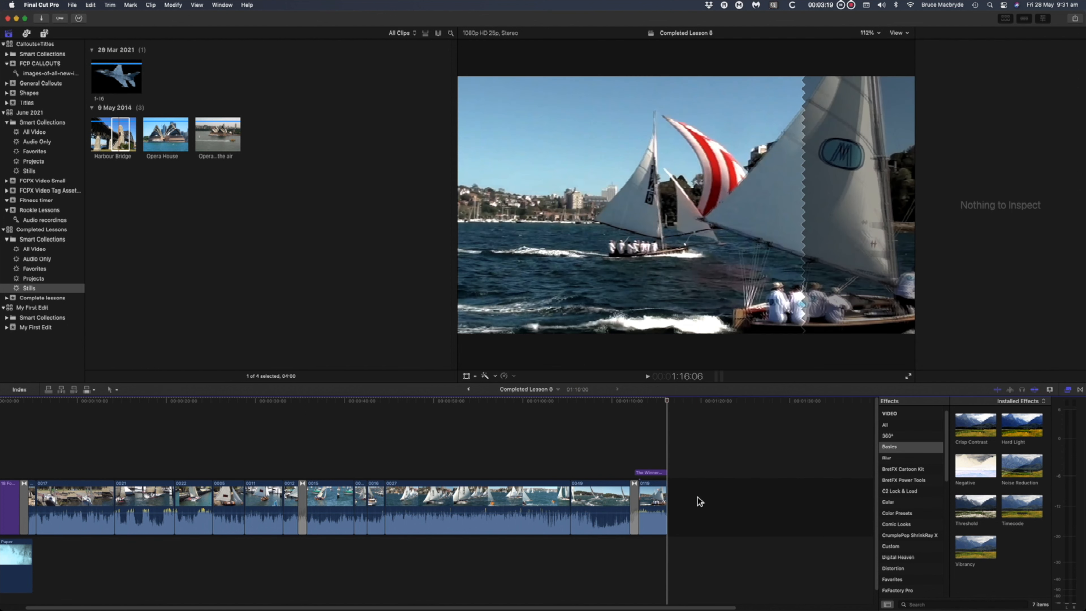
# Undo the deletion of clip 0120 and move the Harbour Bridge still about 1.3 seconds earlier so it straddles clips 0119 and 0120.
pyautogui.press('super+z')
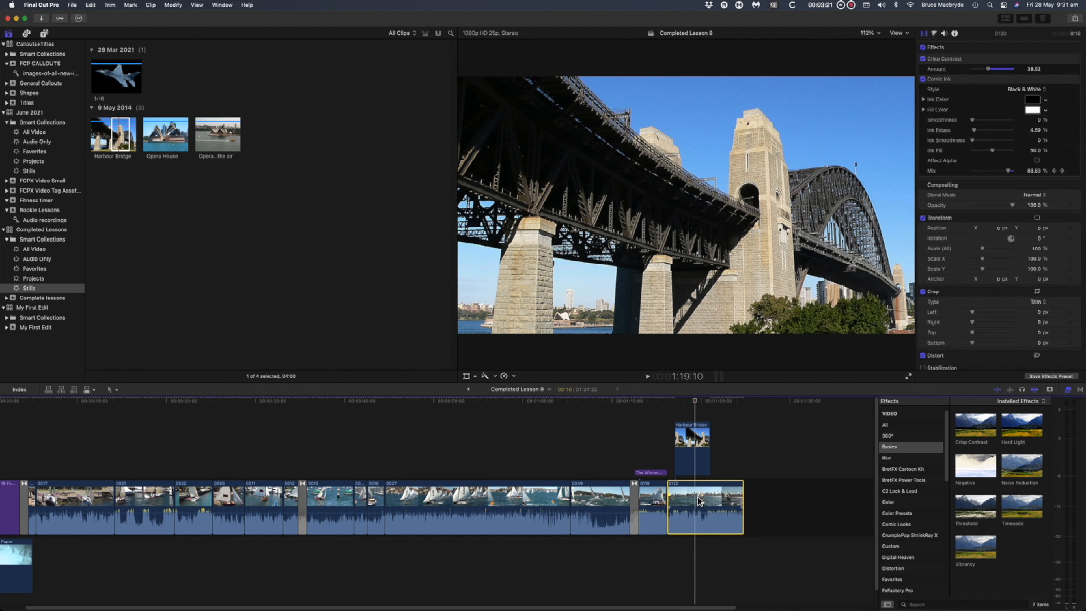
pyautogui.press('super+equal')
pyautogui.press('super+equal')
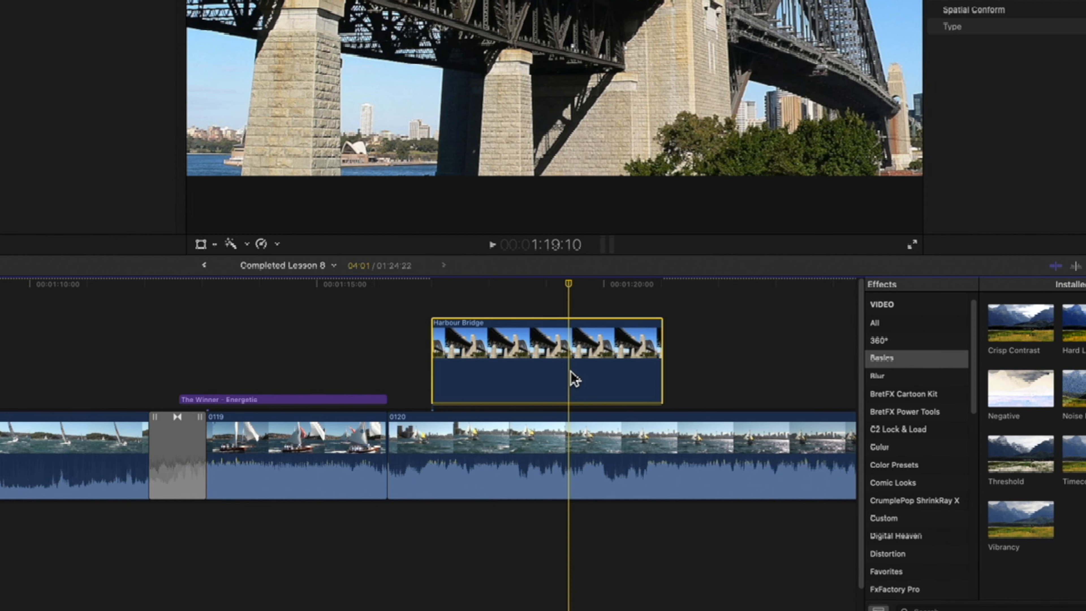
pyautogui.moveTo(697, 458); pyautogui.dragTo(649, 458)
pyautogui.moveTo(495, 377); pyautogui.dragTo(495, 377)
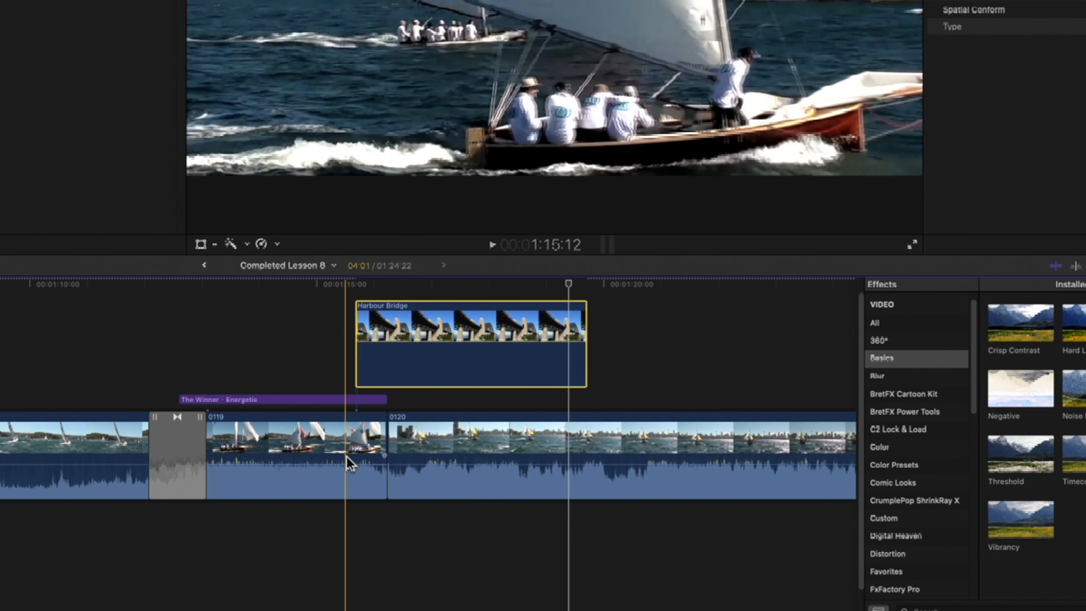
# Move the Harbour Bridge still's connection point from clip 0119 to clip 0120 without shifting the still.
pyautogui.click(348, 454)
pyautogui.moveTo(348, 454)
pyautogui.mouseDown()
pyautogui.moveTo(339, 440)
pyautogui.moveTo(342, 464)
pyautogui.moveTo(348, 441)
pyautogui.moveTo(353, 449)
pyautogui.mouseUp()
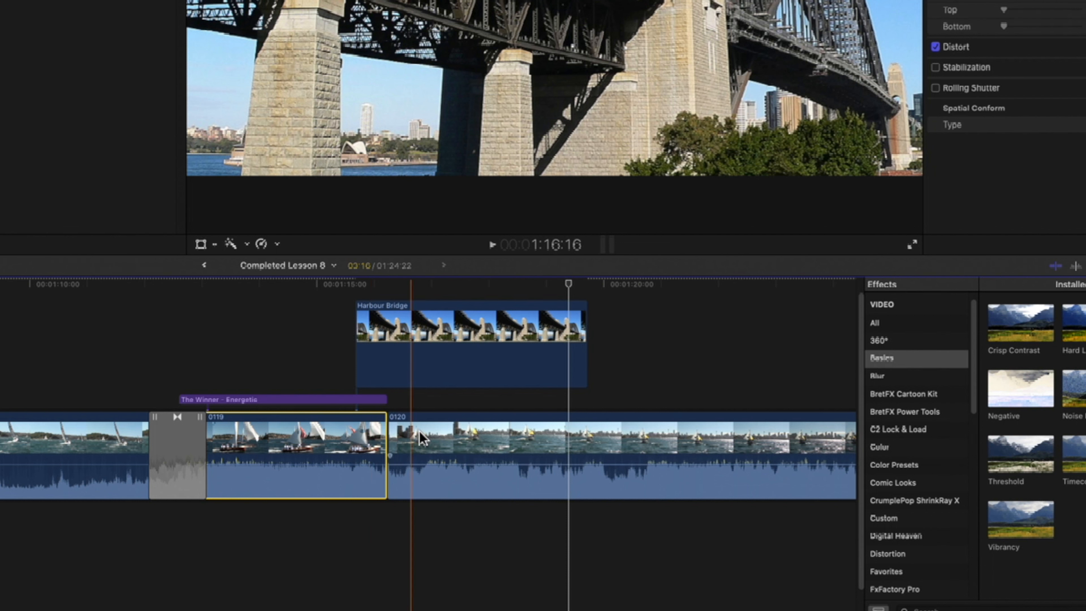
pyautogui.click(483, 382)
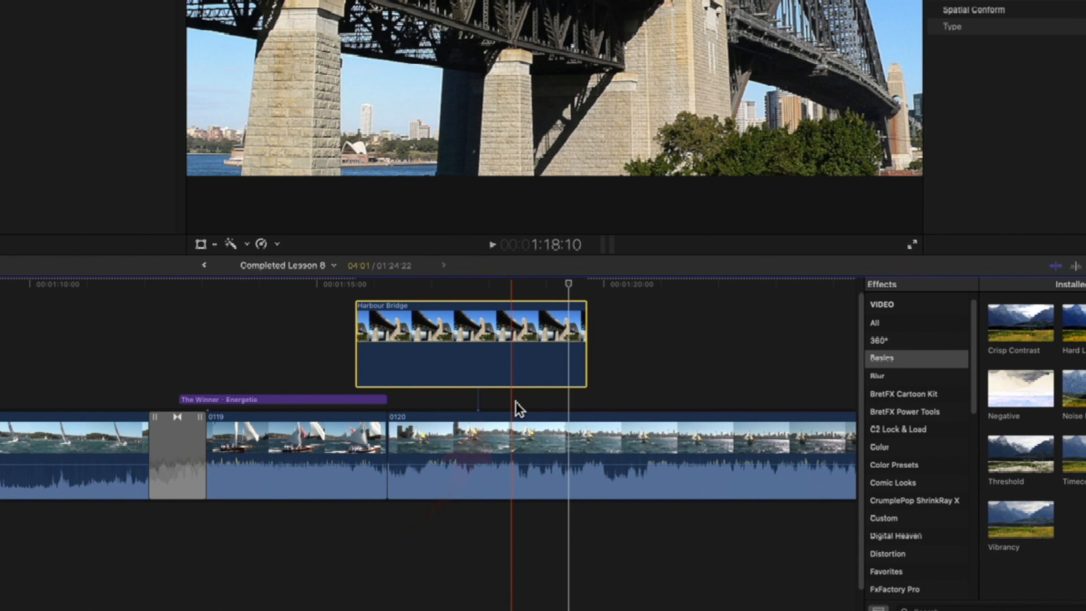
pyautogui.scroll(2, 520, 409)
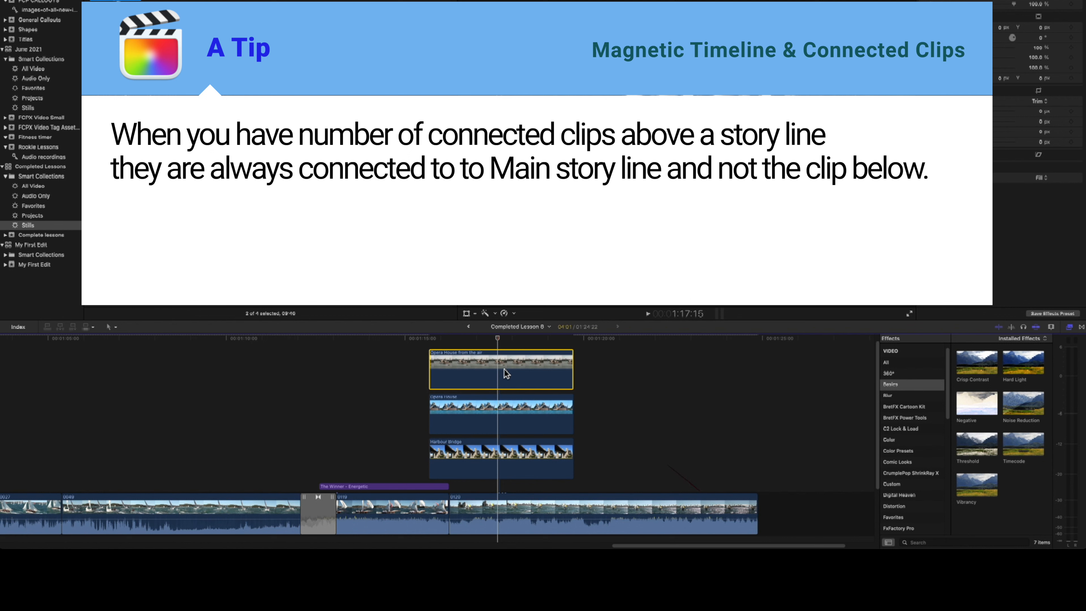
# Disable the Opera House from the air still on top of the stack, and enable it again.
pyautogui.press('v')
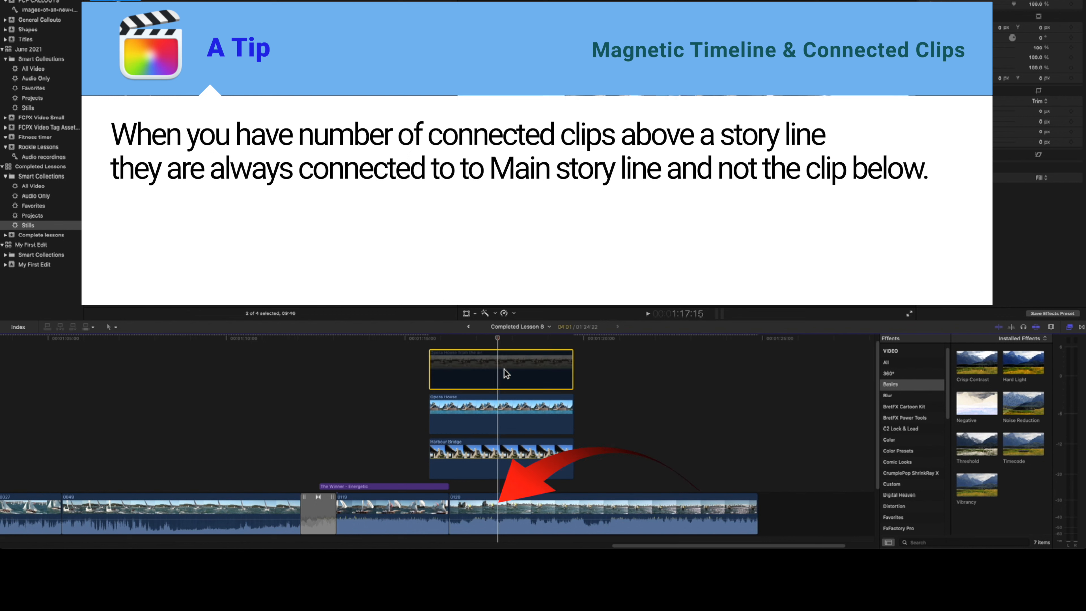
pyautogui.press('v')
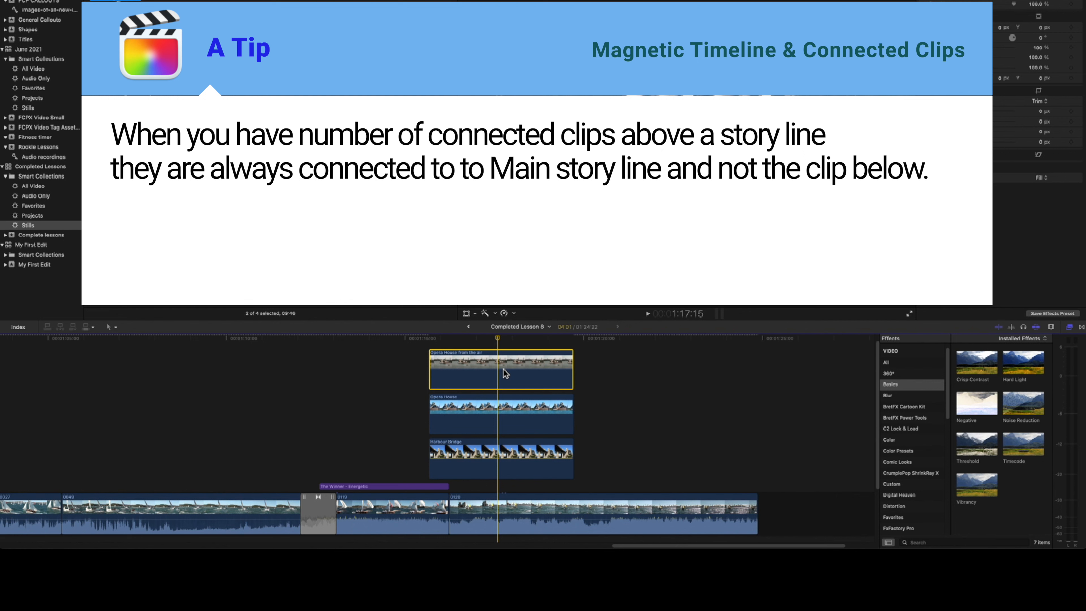
pyautogui.moveTo(505, 373)
pyautogui.mouseDown()
pyautogui.moveTo(523, 371)
pyautogui.moveTo(508, 372)
pyautogui.mouseUp()
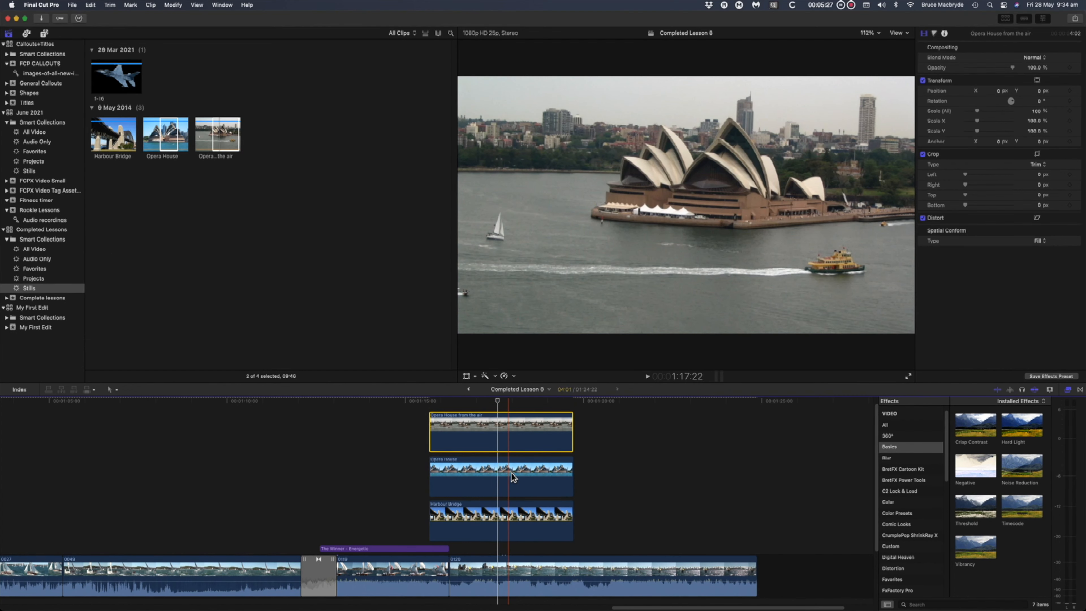
pyautogui.keyDown('super'); pyautogui.click(513, 477); pyautogui.keyUp('super')
# Connect the Opera House and Opera House from the air stills side by side above clip 0027, setting the aerial still's Spatial Conform to Fill.
pyautogui.hscroll(2, 504, 470)
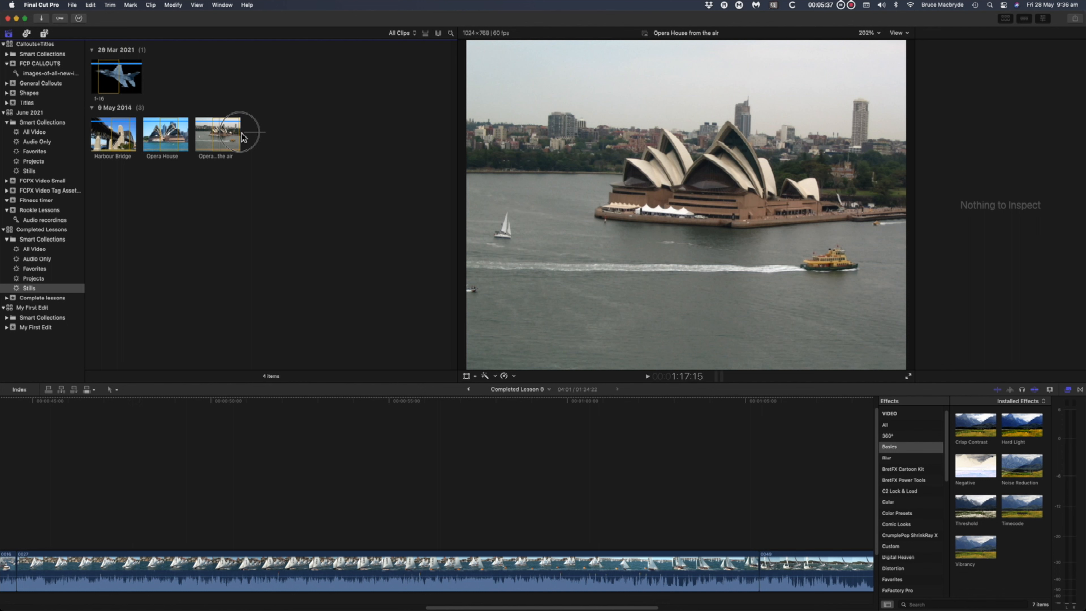
pyautogui.moveTo(243, 137); pyautogui.dragTo(201, 485)
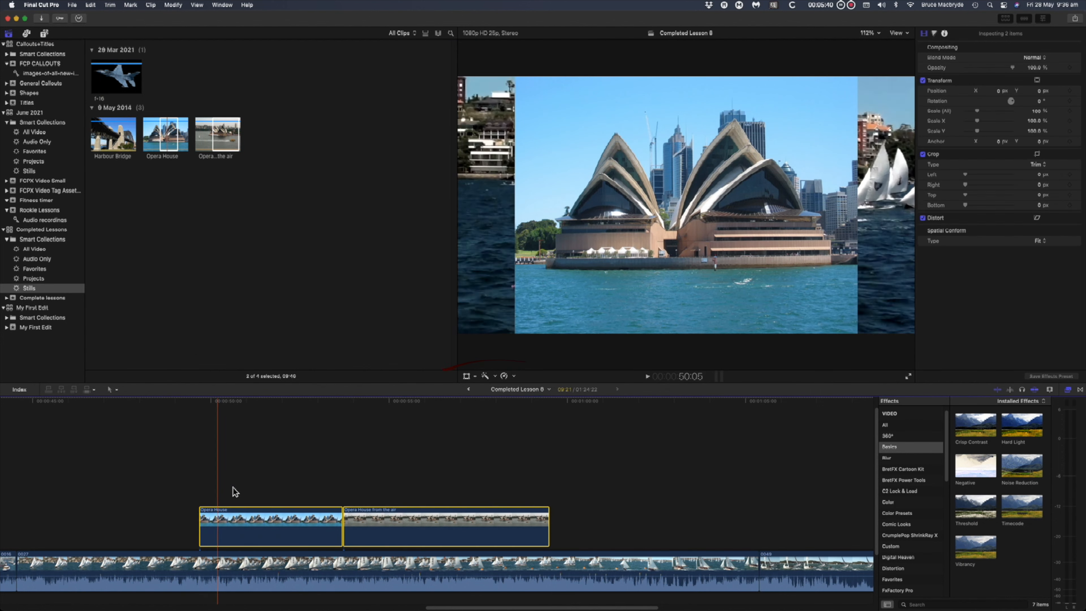
pyautogui.click(408, 445)
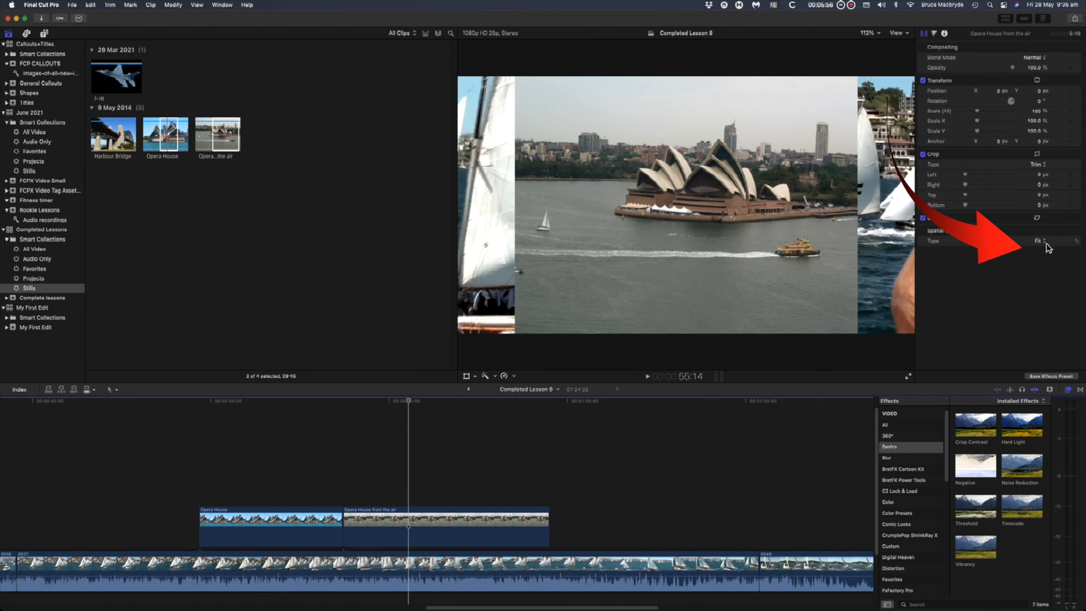
pyautogui.click(1043, 242)
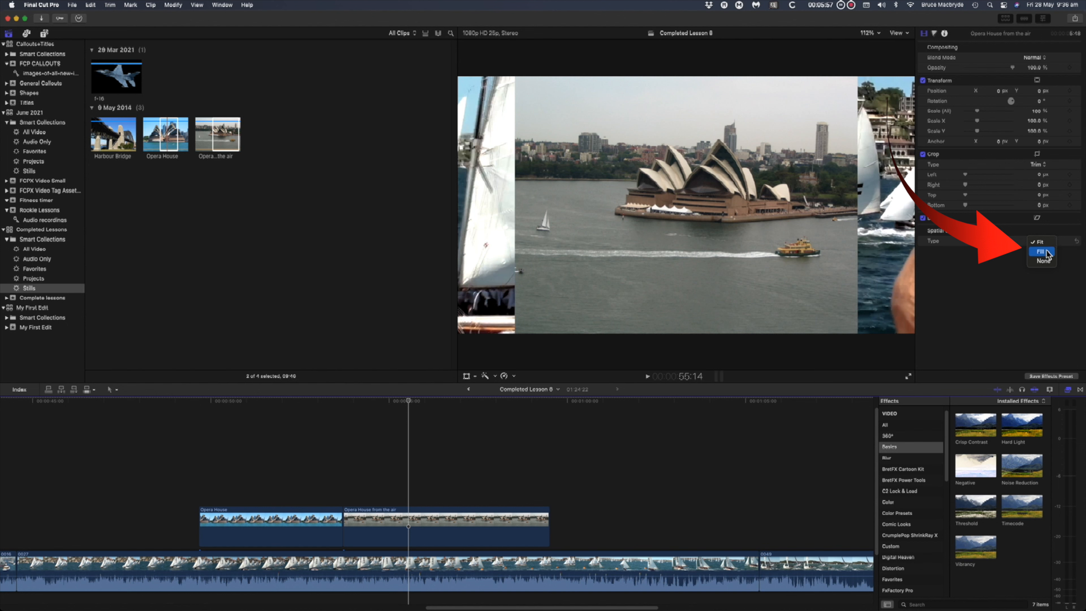
pyautogui.click(1042, 249)
pyautogui.click(502, 463)
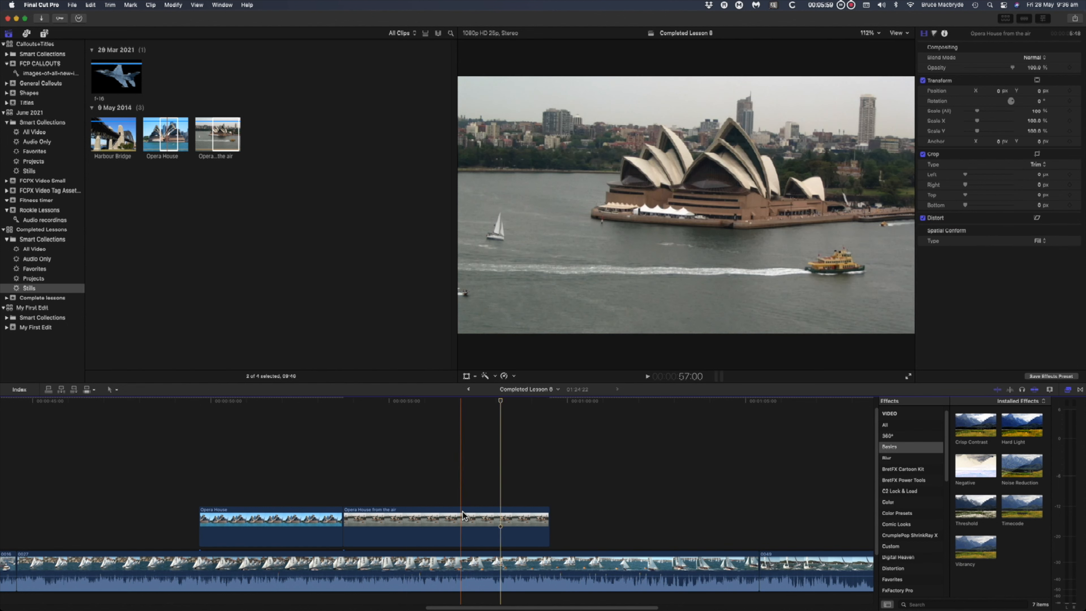
# Group the two adjacent Opera House stills above clip 0027 into a connected storyline.
pyautogui.click(430, 526)
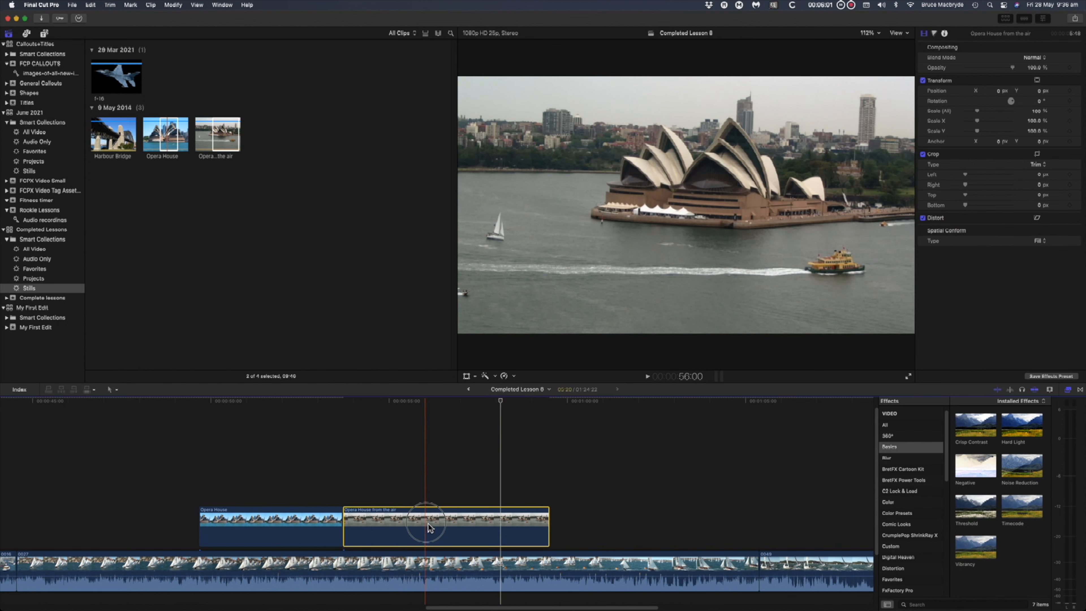
pyautogui.moveTo(429, 527)
pyautogui.mouseDown()
pyautogui.moveTo(514, 522)
pyautogui.moveTo(425, 522)
pyautogui.mouseUp()
pyautogui.click(323, 497)
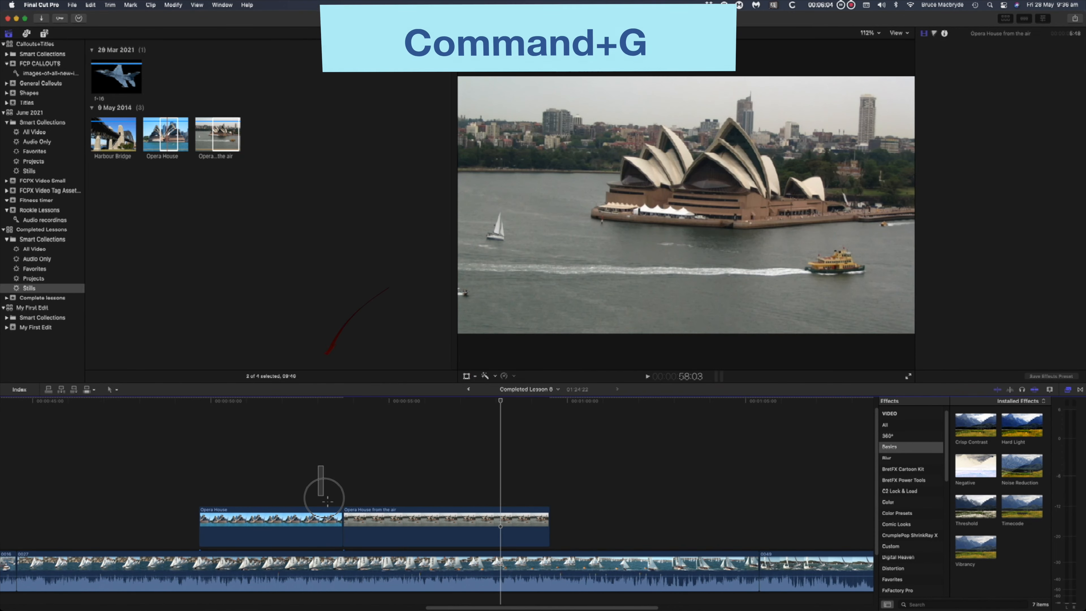
pyautogui.moveTo(328, 500); pyautogui.dragTo(374, 516)
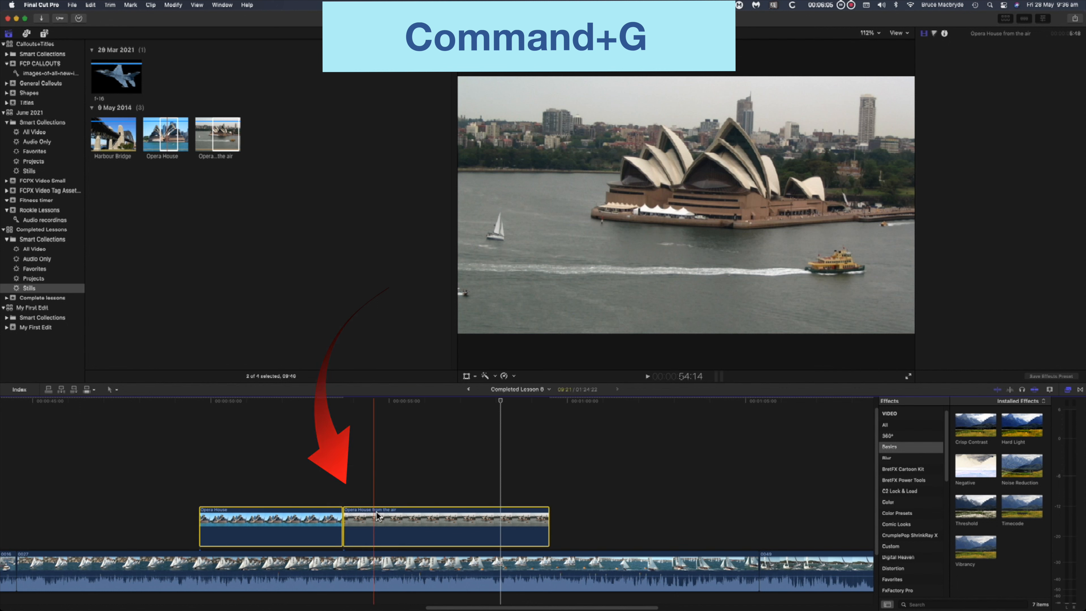
pyautogui.press('super+g')
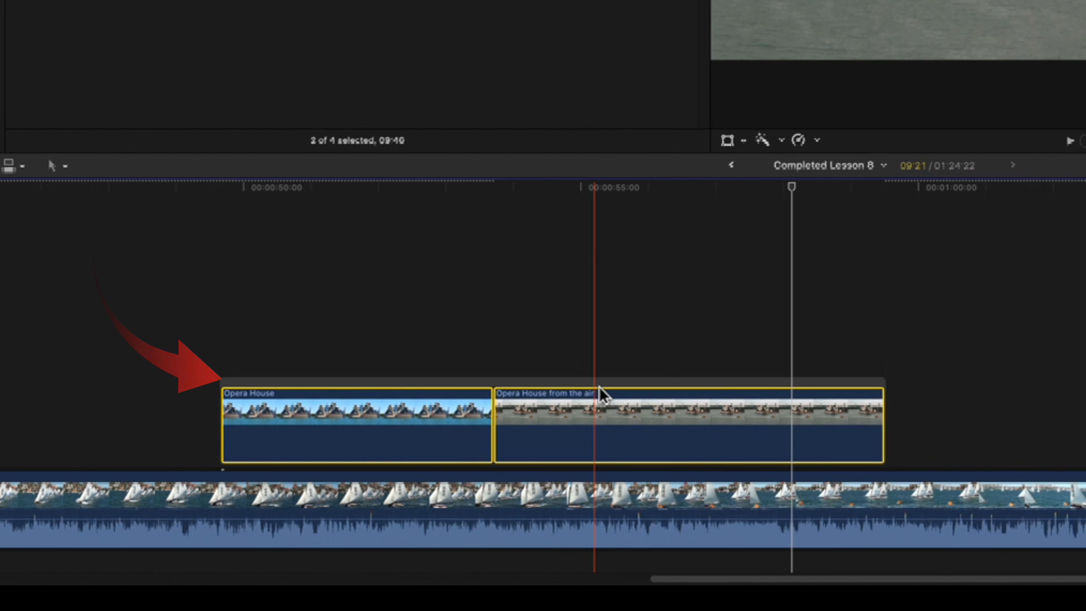
# Move the whole Opera House storyline about 0.2 seconds earlier above clip 0027 and deselect it.
pyautogui.moveTo(596, 434); pyautogui.dragTo(711, 429)
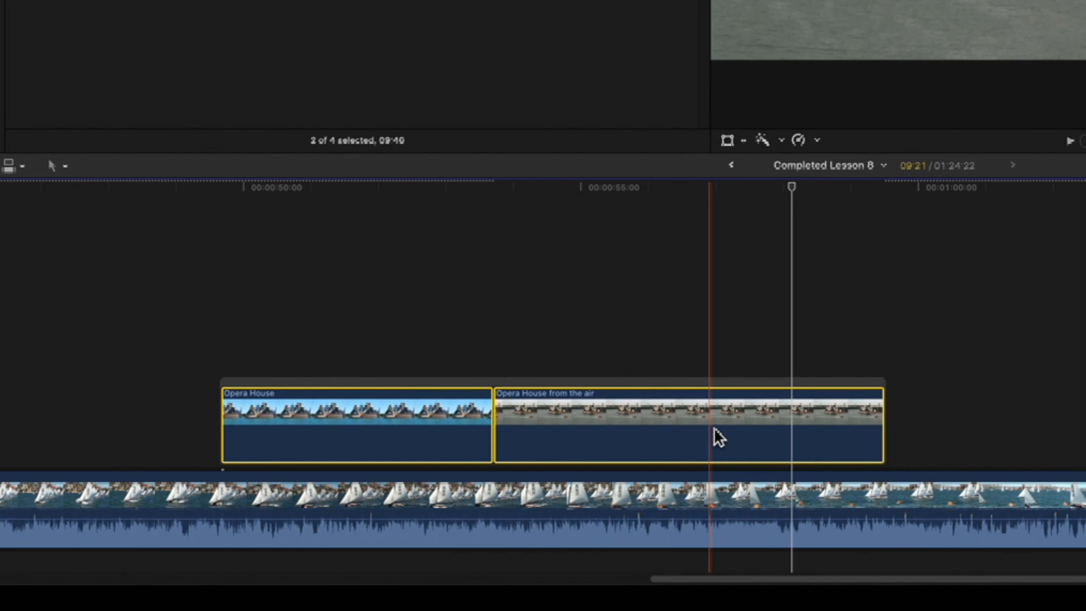
pyautogui.click(598, 385)
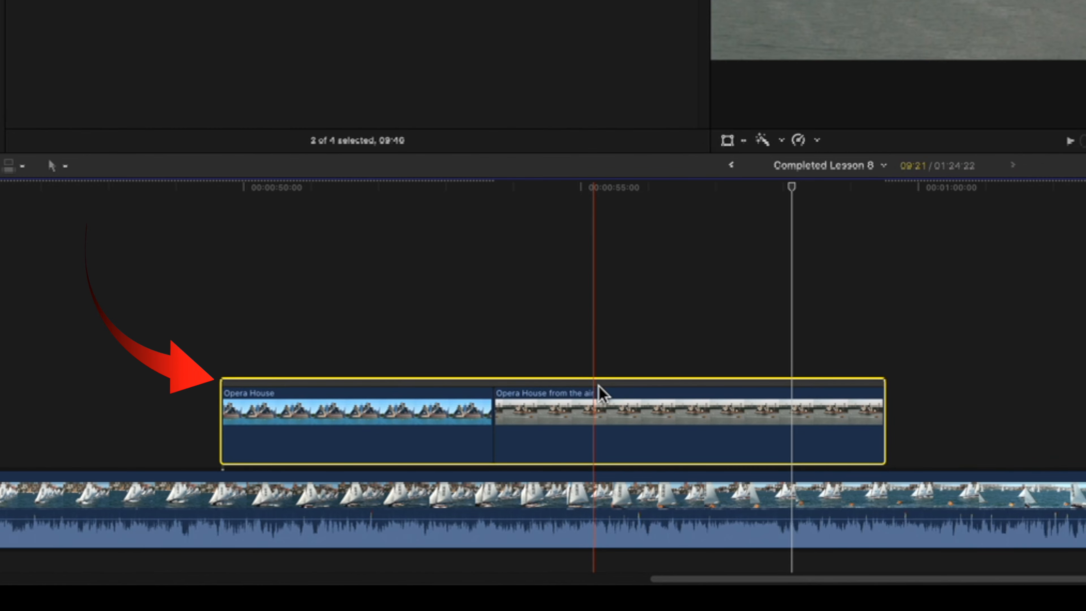
pyautogui.moveTo(599, 392)
pyautogui.mouseDown()
pyautogui.moveTo(754, 398)
pyautogui.moveTo(584, 391)
pyautogui.mouseUp()
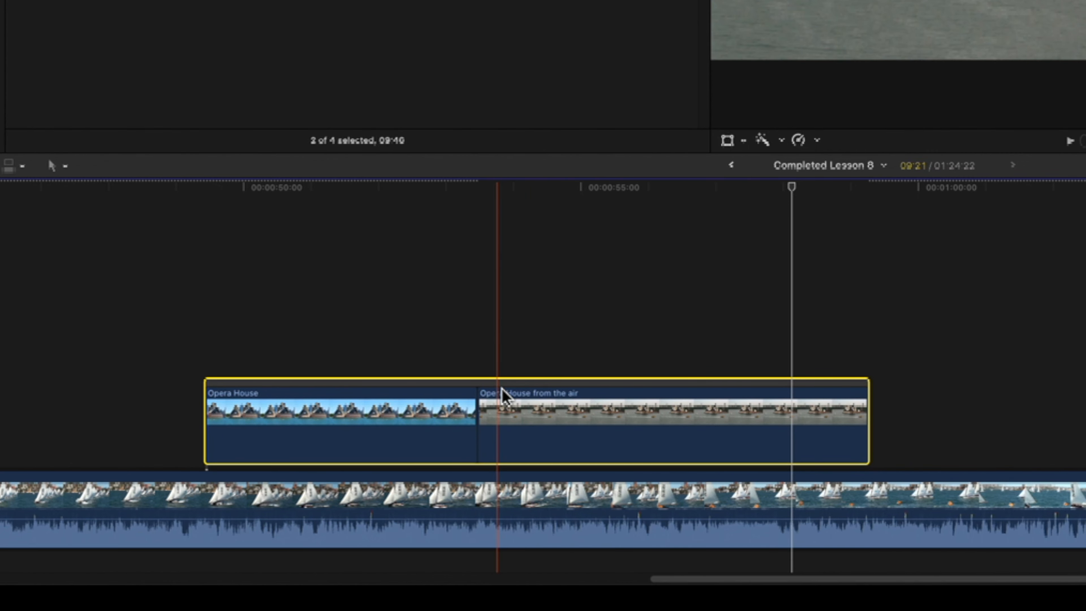
pyautogui.click(504, 323)
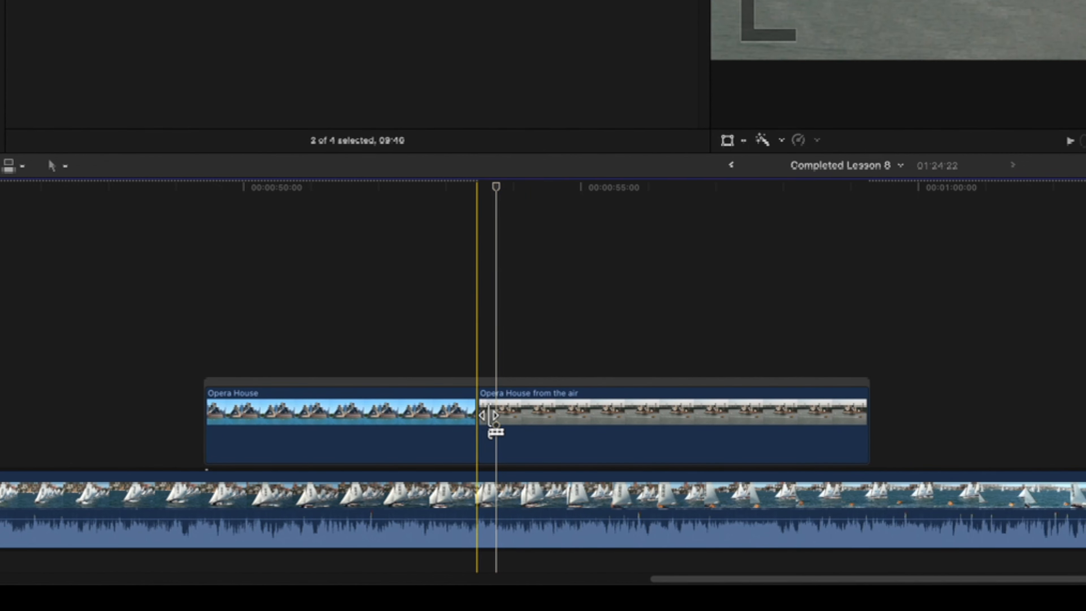
# Ripple-trim the start of the Opera House from the air still inside the storyline, first extending it and then shortening it slightly.
pyautogui.moveTo(489, 415)
pyautogui.mouseDown()
pyautogui.moveTo(605, 419)
pyautogui.moveTo(472, 417)
pyautogui.mouseUp()
pyautogui.click(470, 417)
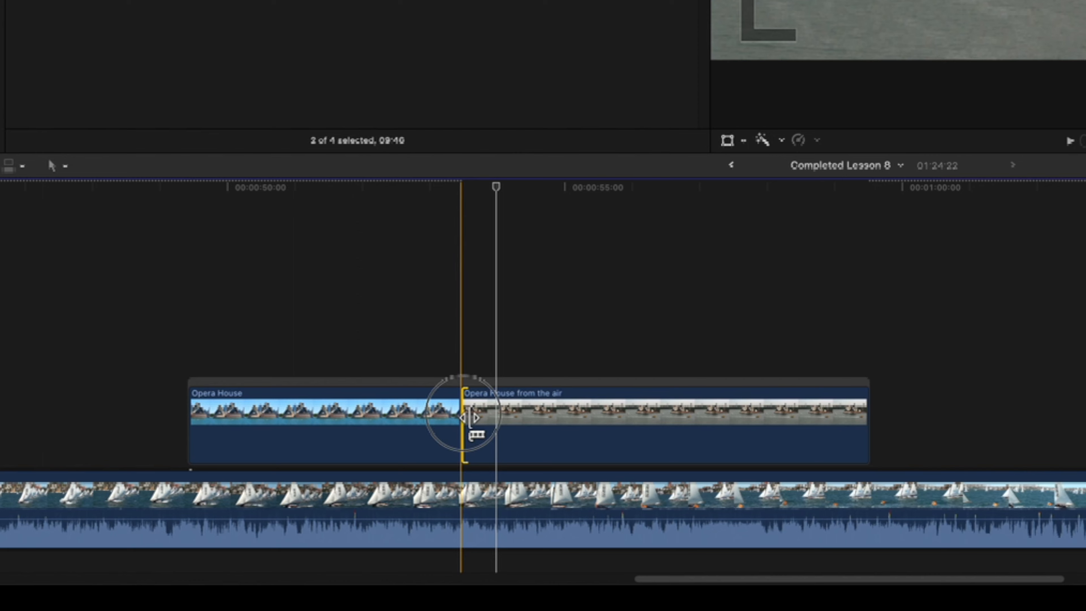
pyautogui.moveTo(470, 417); pyautogui.dragTo(496, 421)
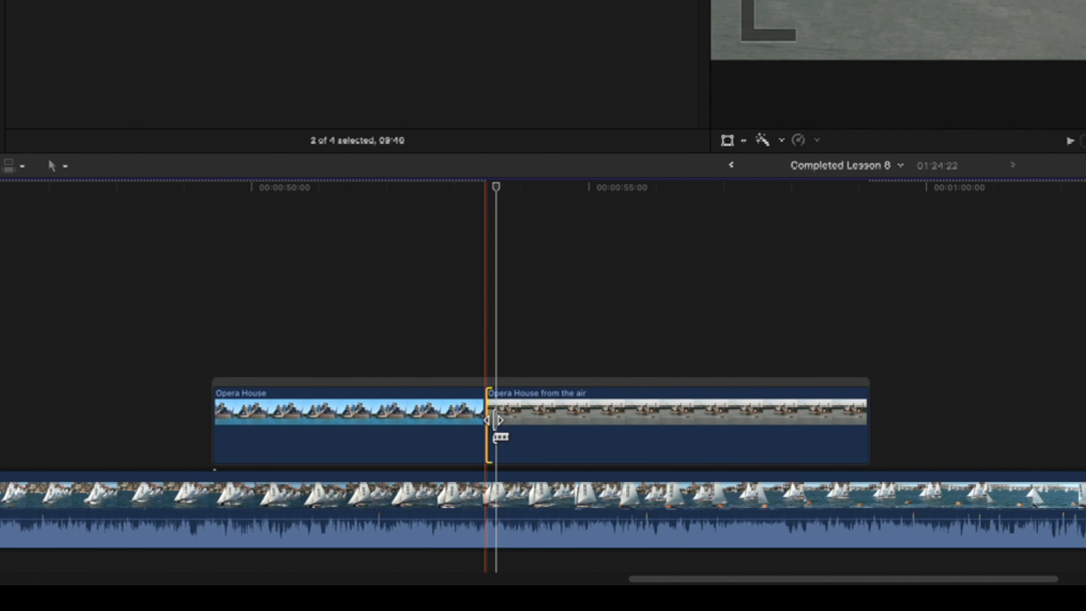
# Connect the F-16 still above the stack of three stills over clips 0119 and 0120, aligned with the stack's start.
pyautogui.hscroll(3, 495, 421)
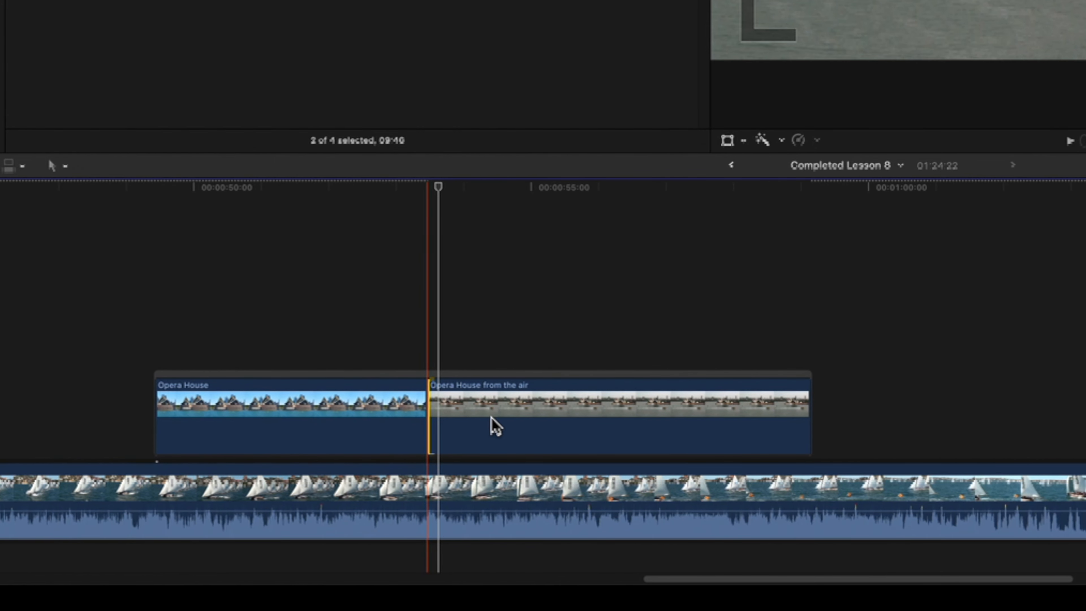
pyautogui.hscroll(15, 495, 421)
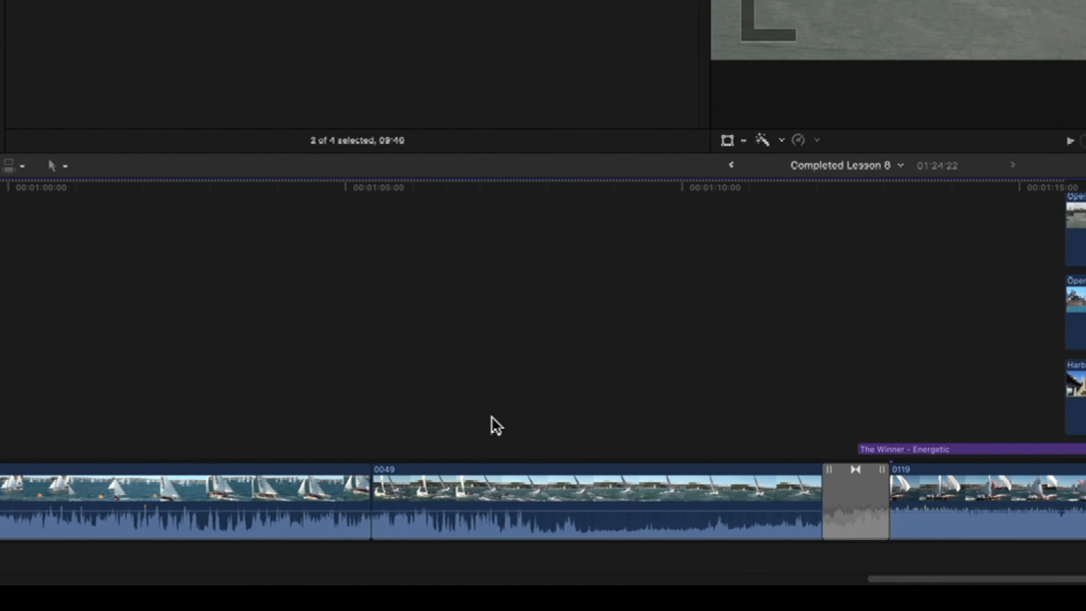
pyautogui.hscroll(1, 616, 393)
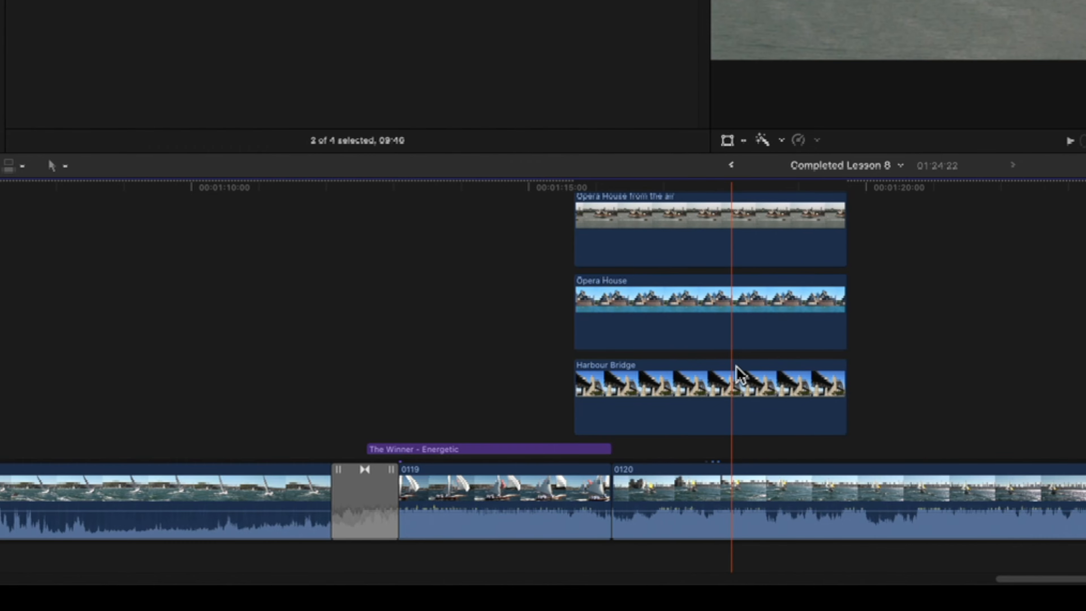
pyautogui.scroll(2, 723, 366)
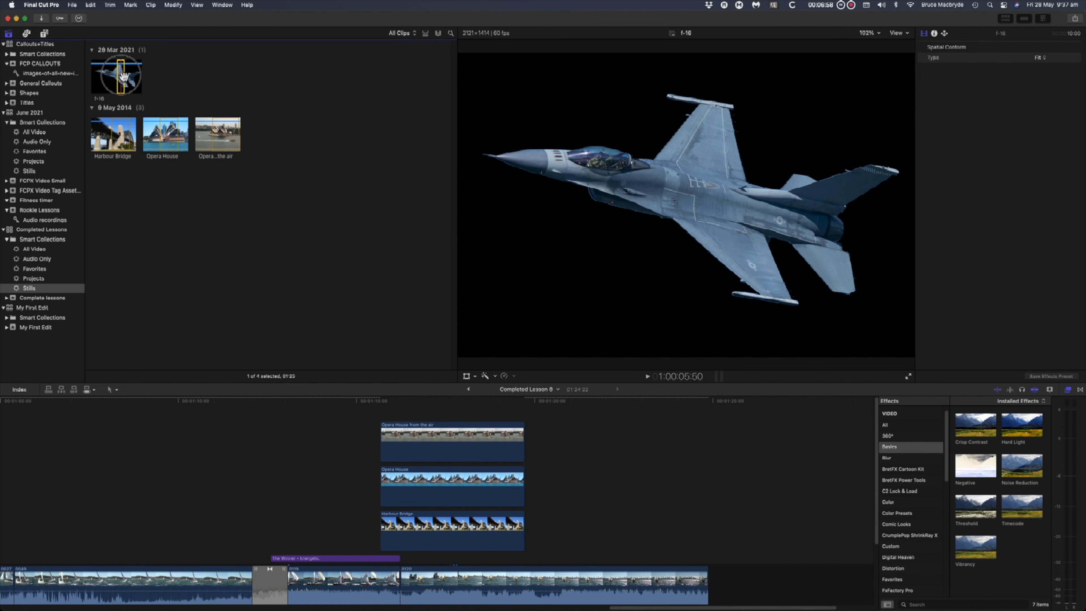
pyautogui.moveTo(121, 76); pyautogui.dragTo(519, 452)
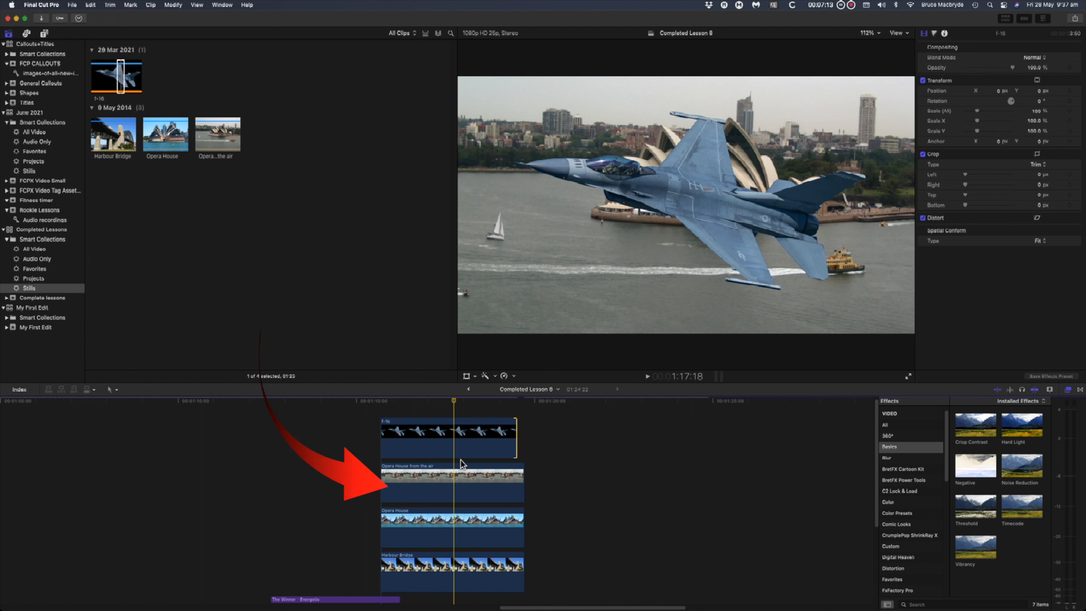
# Transform the stacked Opera House from the air still, shifting it right to a Position X of about 822 px.
pyautogui.click(453, 485)
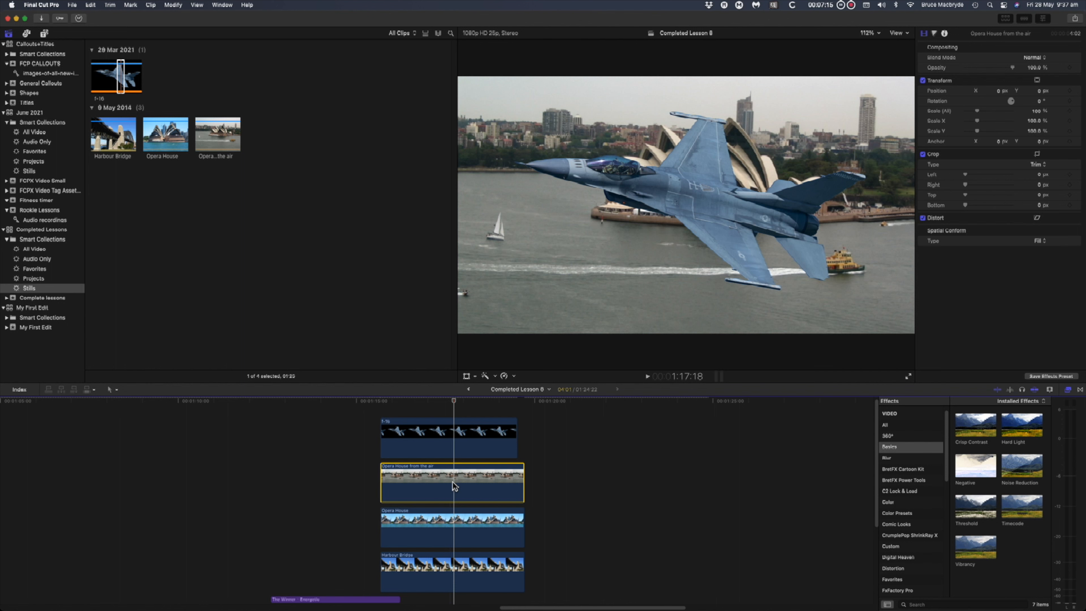
pyautogui.rightClick(620, 251)
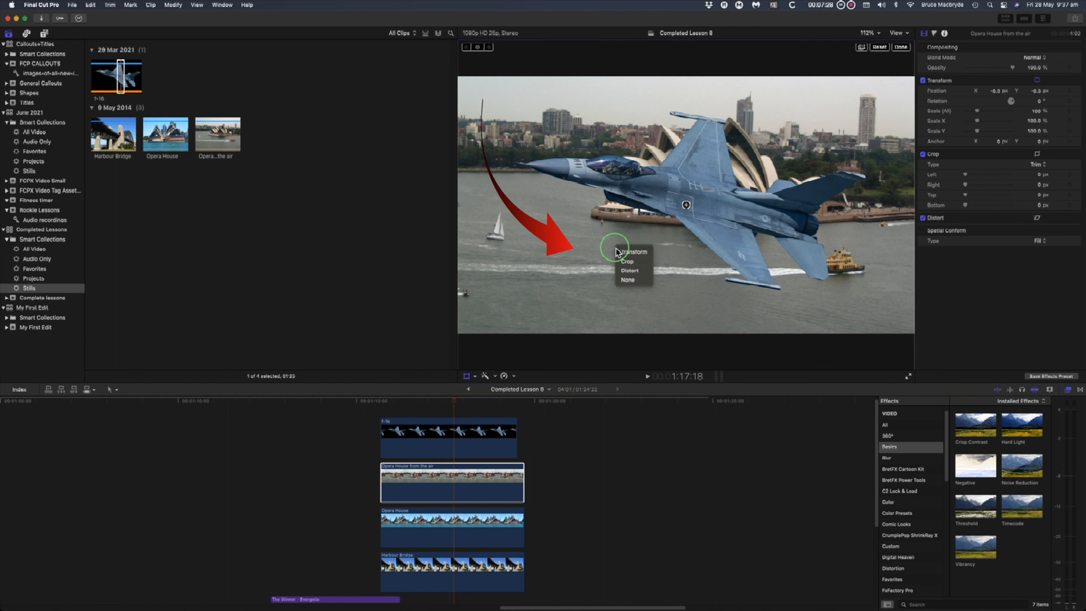
pyautogui.click(622, 253)
pyautogui.moveTo(619, 252); pyautogui.dragTo(810, 250)
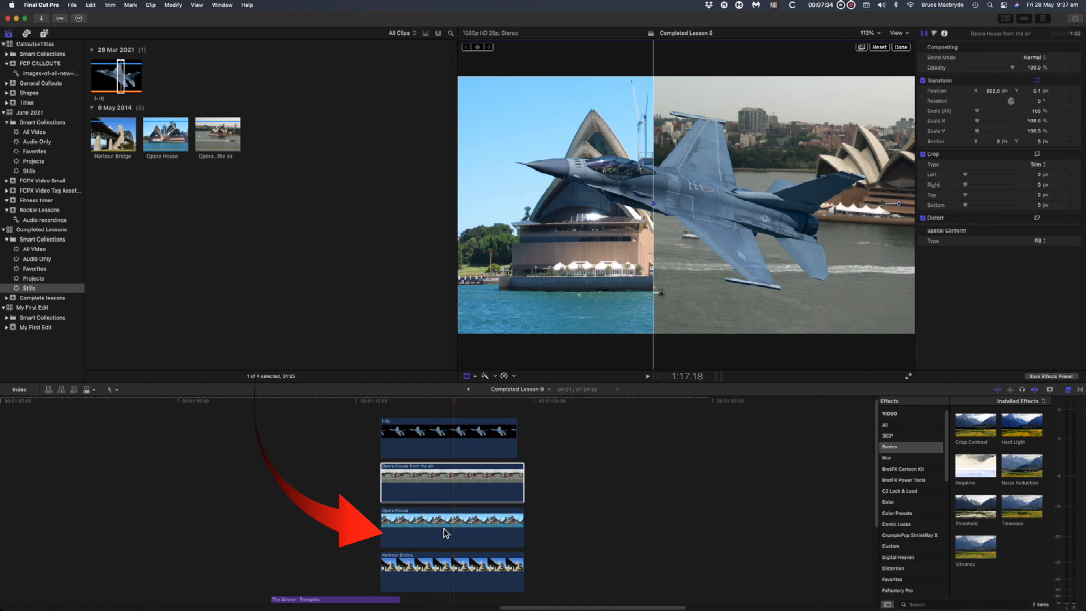